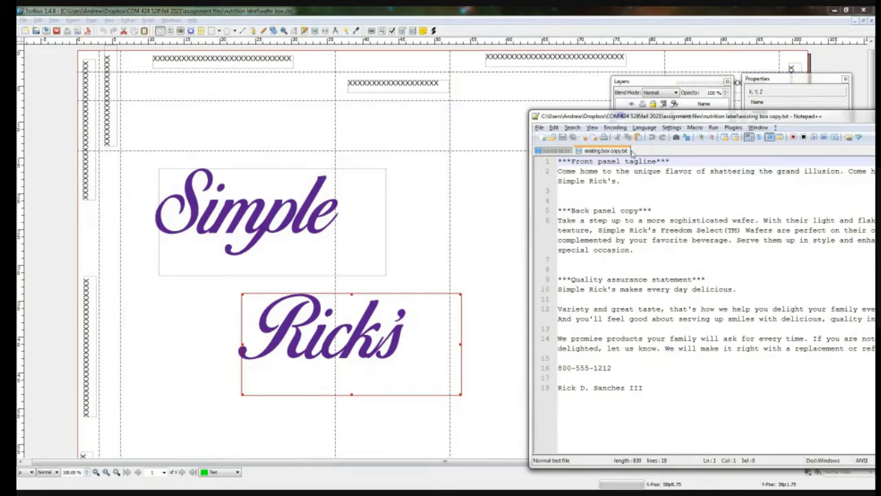
Review the front panel tagline in the existing box copy text file, highlighting its full text
{"action": "left_click_drag", "start_coordinate": [650, 116], "coordinate": [541, 108]}
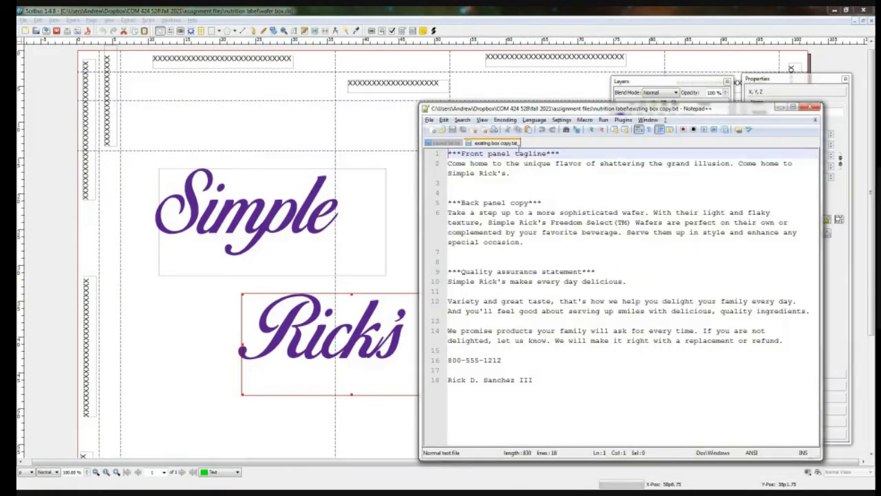
{"action": "left_click_drag", "start_coordinate": [522, 172], "coordinate": [445, 160]}
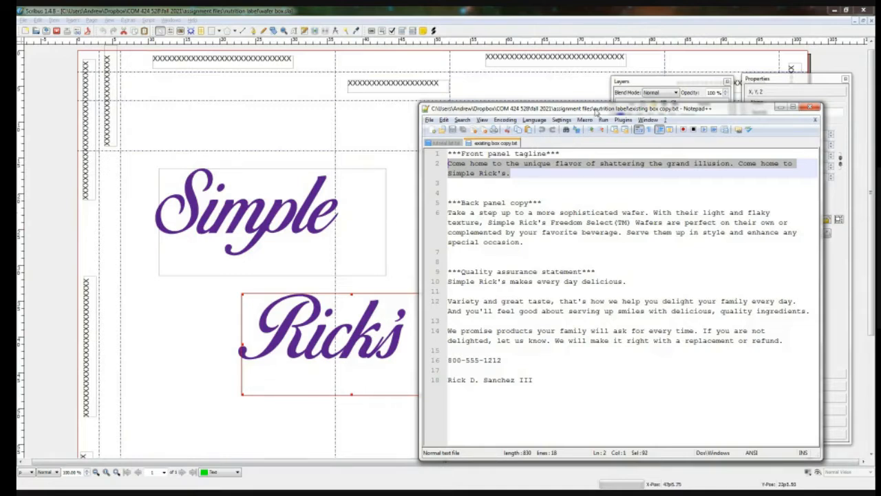
{"action": "left_click_drag", "start_coordinate": [595, 110], "coordinate": [454, 88]}
{"action": "left_click", "coordinate": [639, 85]}
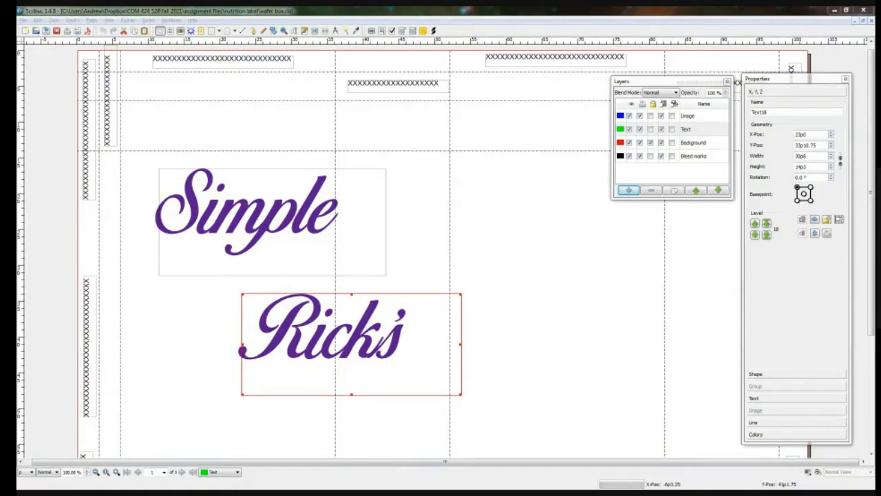
Compare the Simple Rick's lettering in logo.JPG with the wordmark in the box layout, and return to the layout
{"action": "left_click_drag", "start_coordinate": [17, 206], "coordinate": [477, 82]}
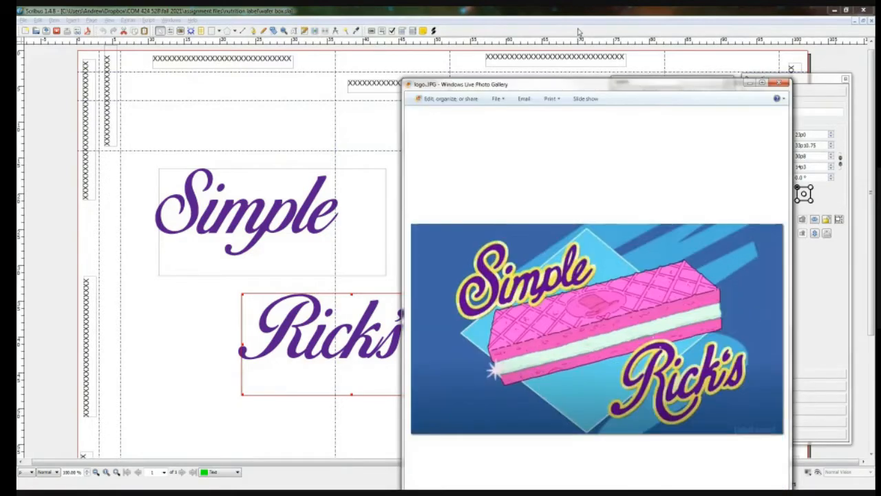
{"action": "left_click_drag", "start_coordinate": [551, 84], "coordinate": [618, 73]}
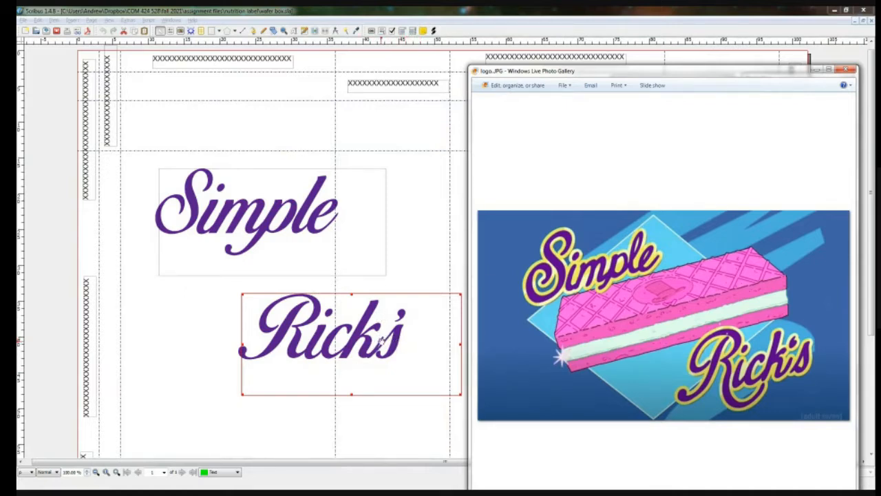
{"action": "left_click", "coordinate": [418, 340]}
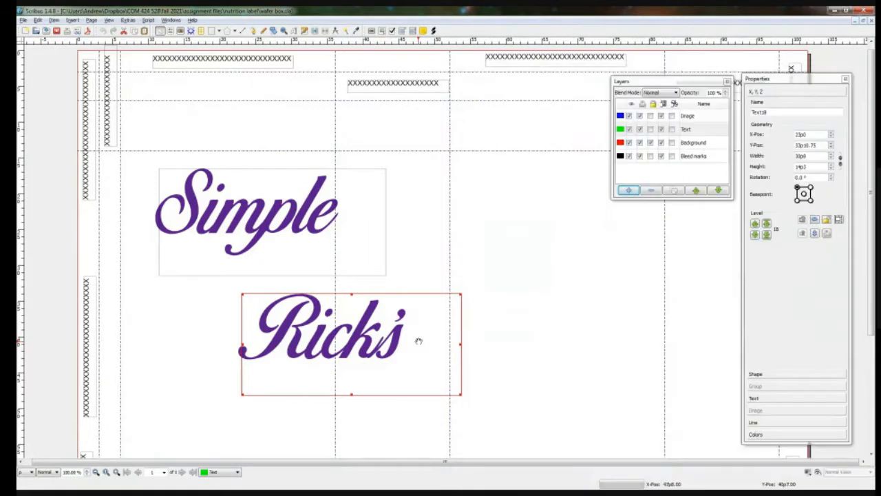
Examine the last characters of the "Rick's" text one at a time to locate the apostrophe between k and s
{"action": "double_click", "coordinate": [418, 340]}
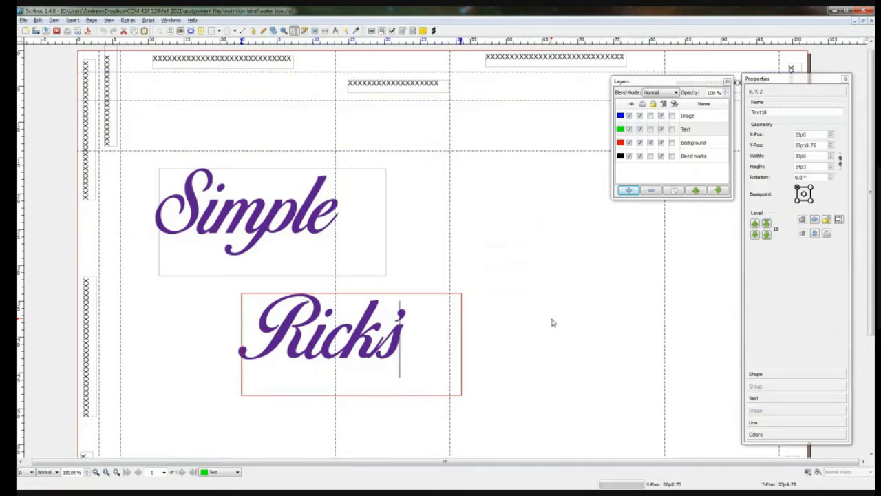
{"action": "key", "text": "shift+Left"}
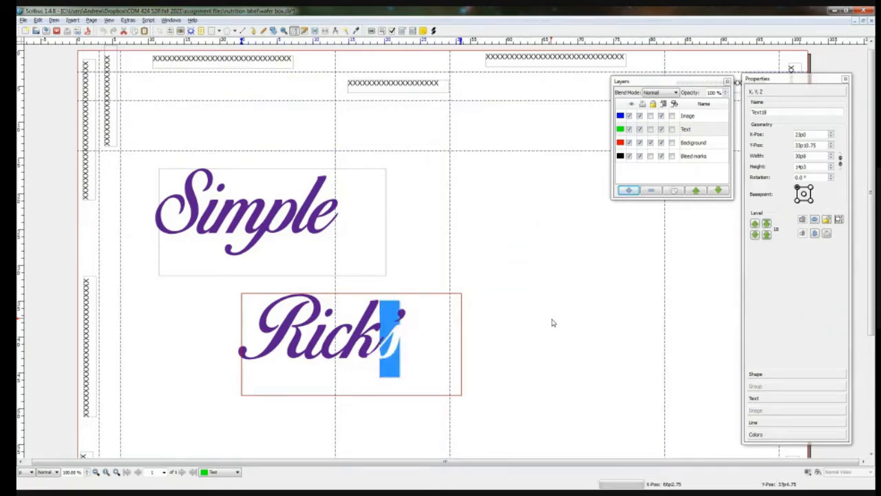
{"action": "key", "text": "Left"}
{"action": "key", "text": "shift+Left"}
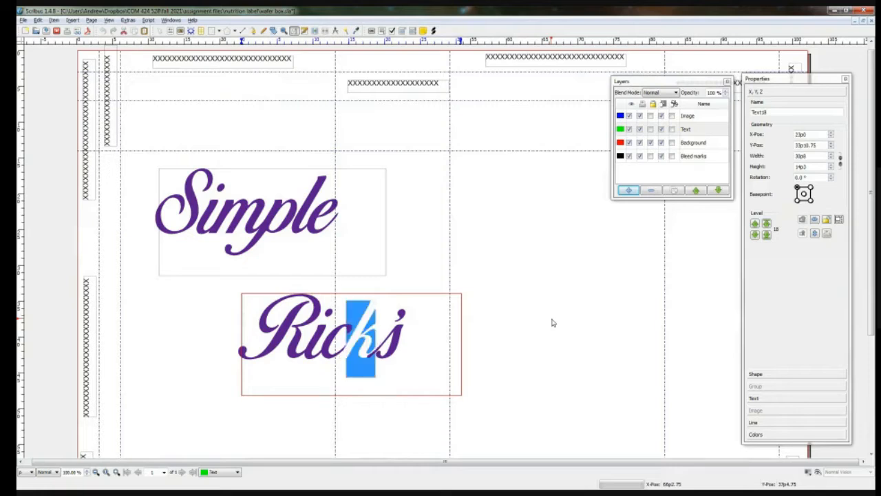
{"action": "key", "text": "Right"}
{"action": "key", "text": "Right"}
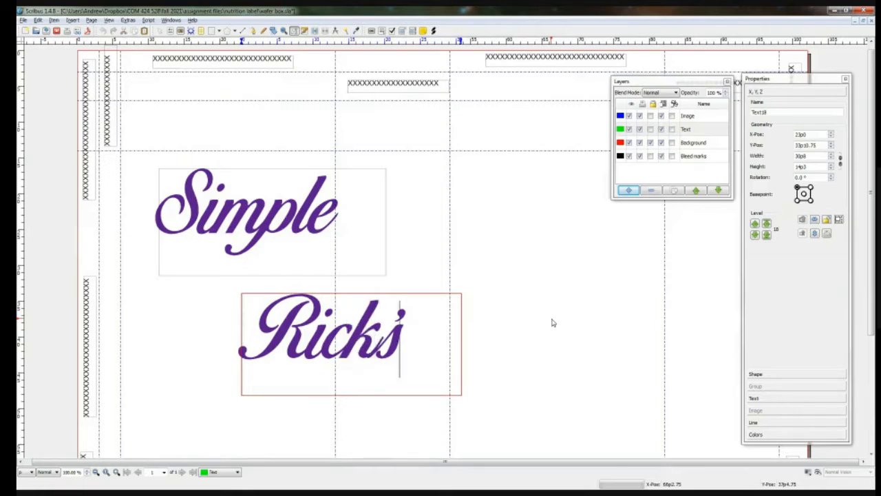
{"action": "key", "text": "Left"}
{"action": "key", "text": "shift+Left"}
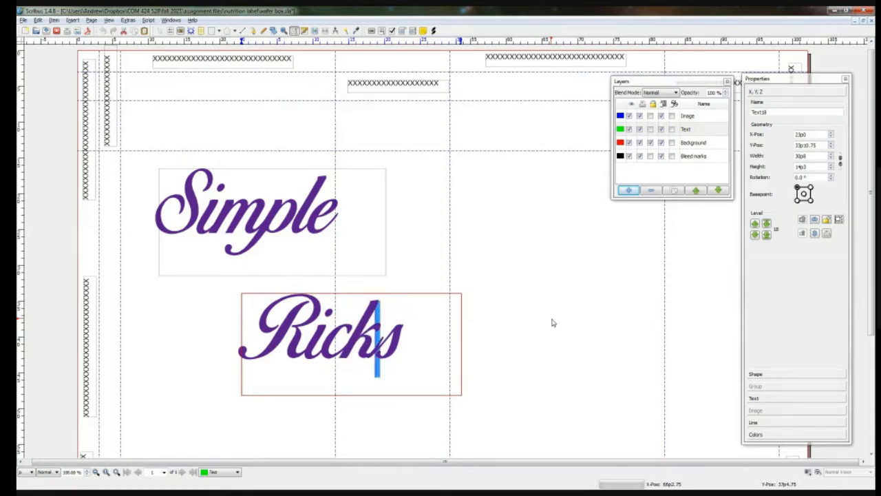
{"action": "key", "text": "Right"}
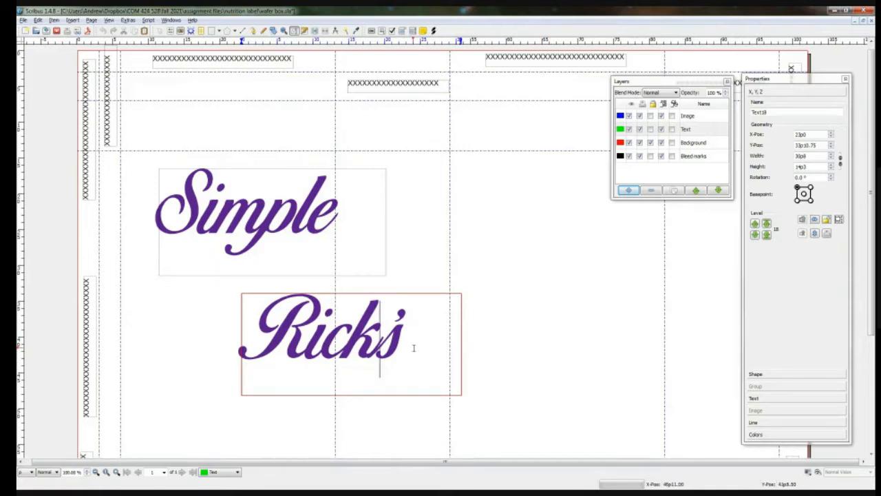
Retype the final s and remove the apostrophe so the text reads "Ricks"
{"action": "key", "text": "Delete"}
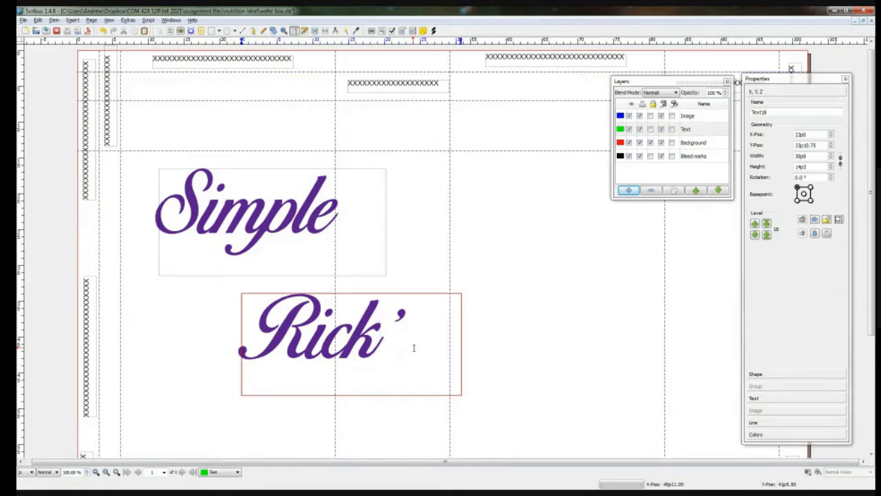
{"action": "type", "text": "s"}
{"action": "key", "text": "Delete"}
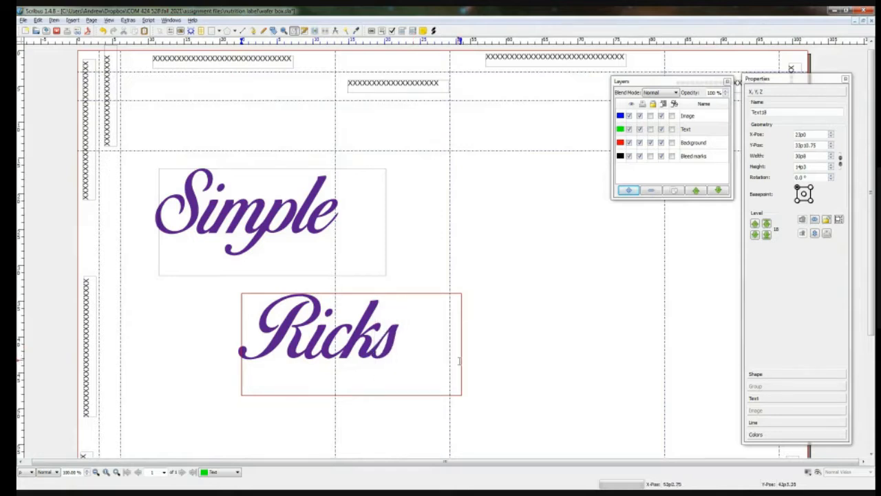
Insert the opening single quotation mark glyph from Birds of Paradise between the k and s of "Ricks" using the Enhanced Character Palette
{"action": "left_click", "coordinate": [71, 20]}
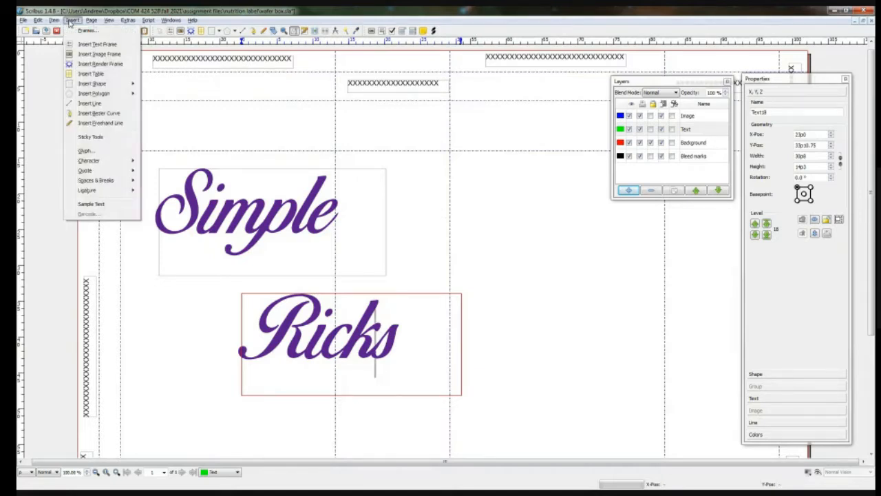
{"action": "left_click", "coordinate": [104, 150]}
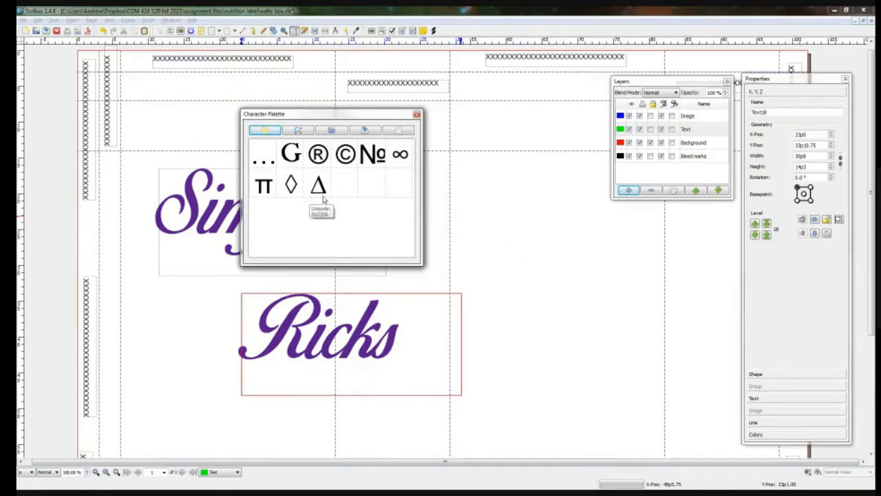
{"action": "left_click", "coordinate": [265, 130]}
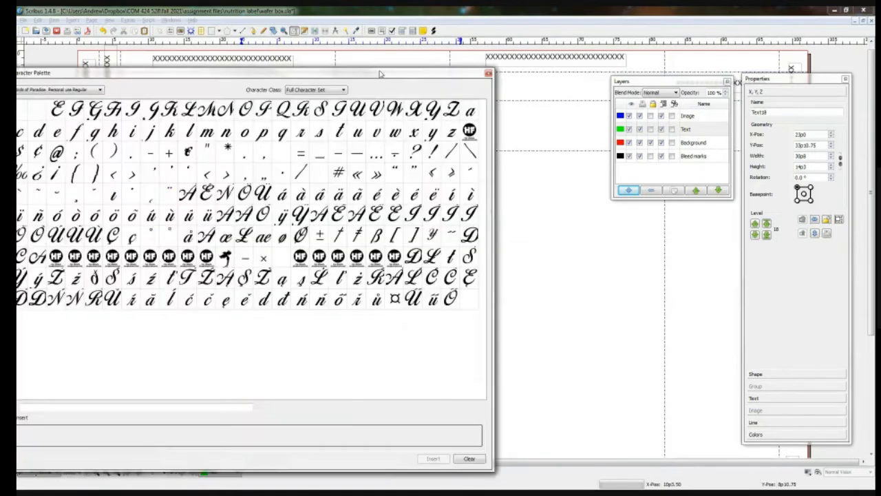
{"action": "left_click_drag", "start_coordinate": [389, 80], "coordinate": [657, 64]}
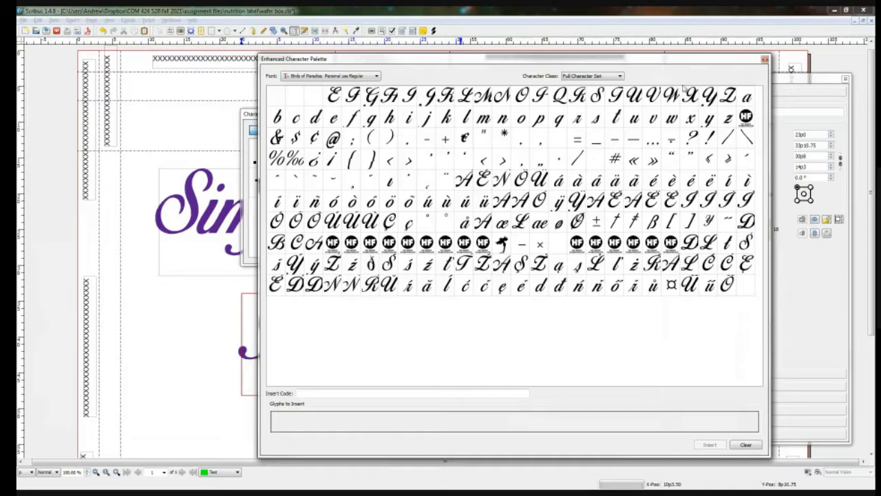
{"action": "left_click", "coordinate": [465, 160]}
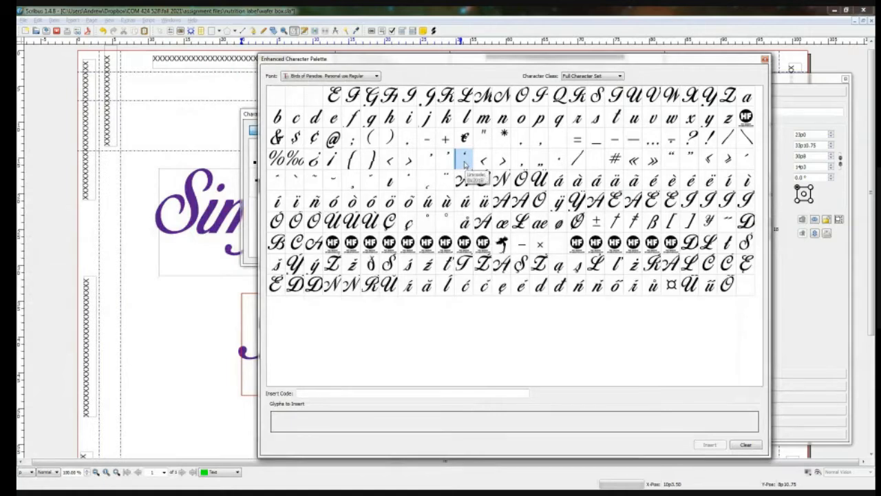
{"action": "double_click", "coordinate": [465, 162]}
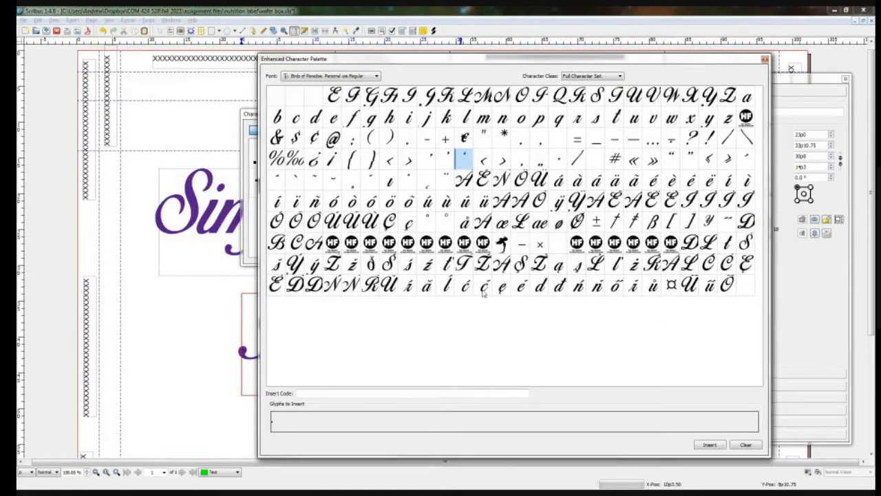
{"action": "left_click", "coordinate": [710, 444]}
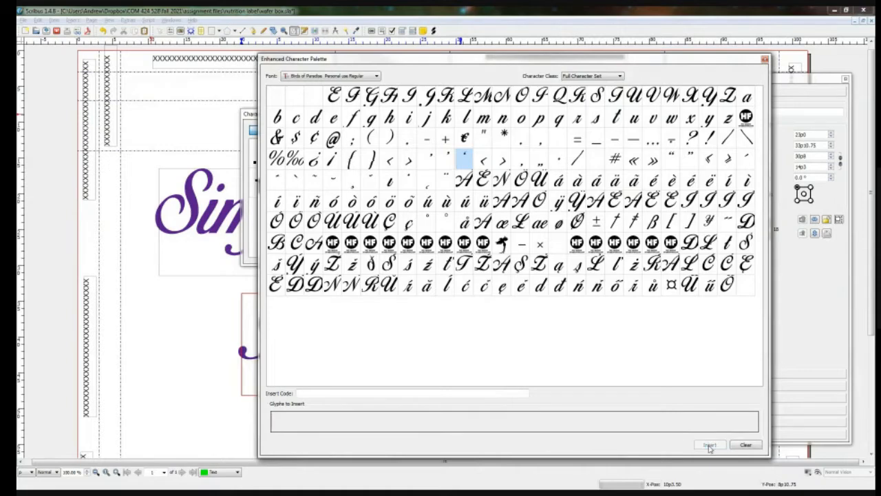
{"action": "left_click", "coordinate": [765, 60]}
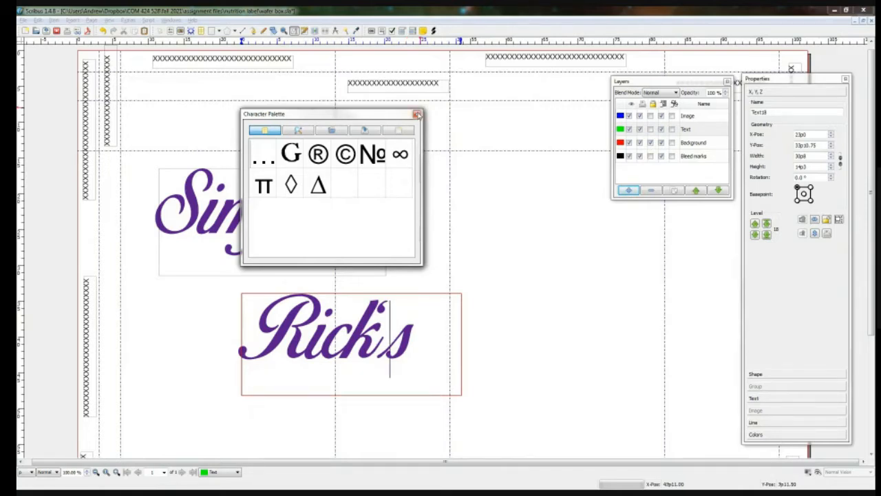
{"action": "left_click", "coordinate": [416, 114]}
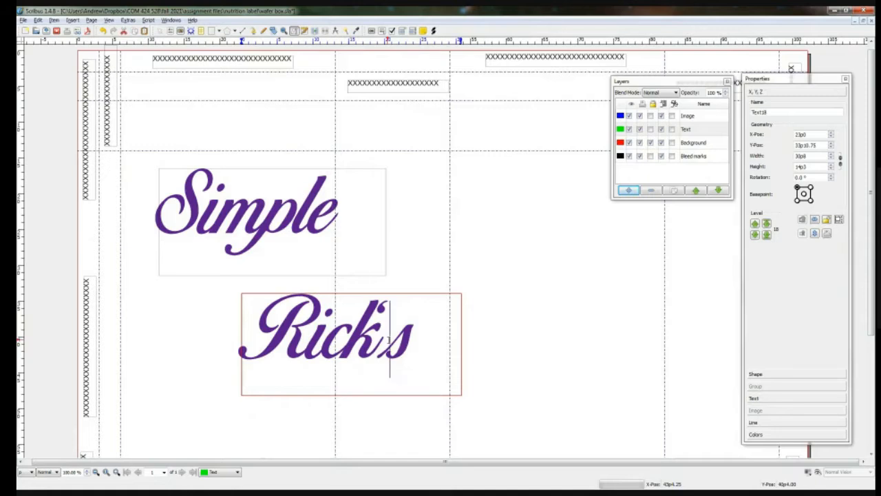
Take the quotation mark out of "Ricks" and put it in a new text frame about 13p10 wide and 13p7 high beside the word
{"action": "key", "text": "shift+Left"}
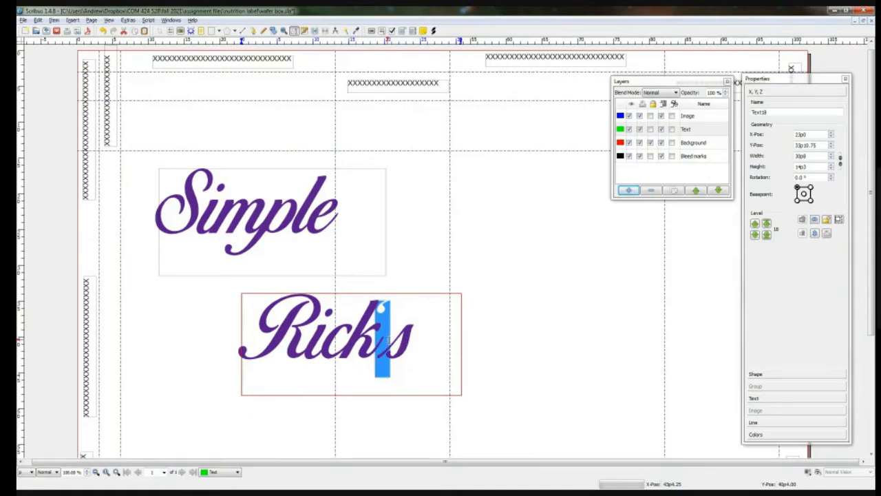
{"action": "key", "text": "Delete"}
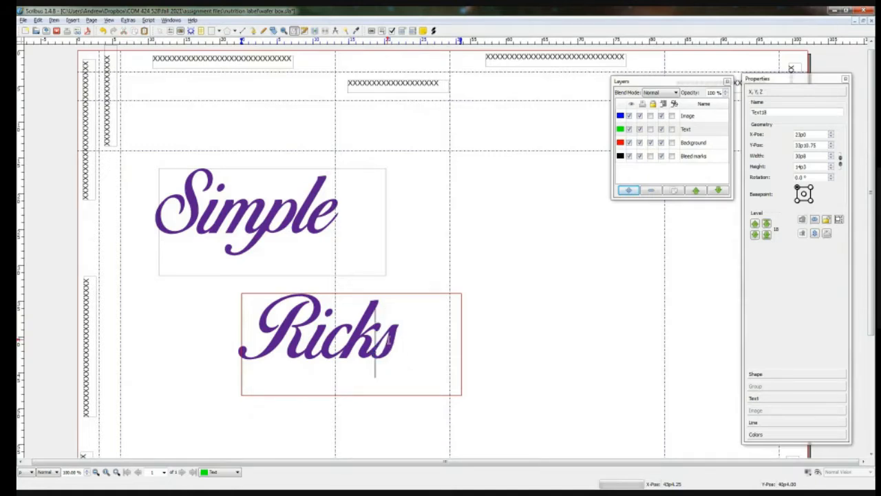
{"action": "left_click", "coordinate": [495, 346]}
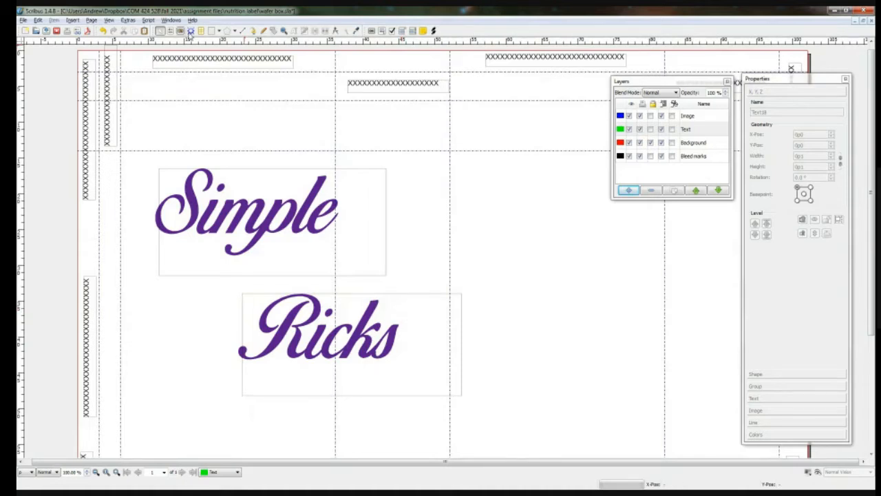
{"action": "left_click_drag", "start_coordinate": [412, 241], "coordinate": [511, 338]}
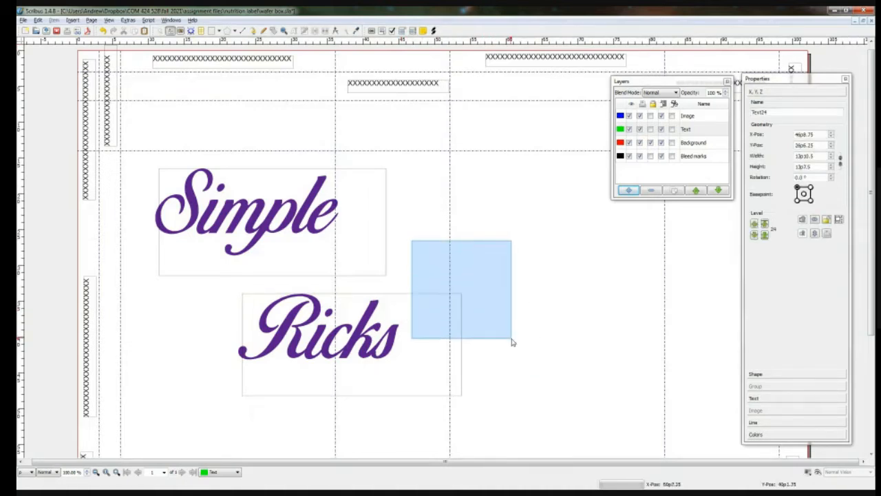
{"action": "double_click", "coordinate": [440, 269]}
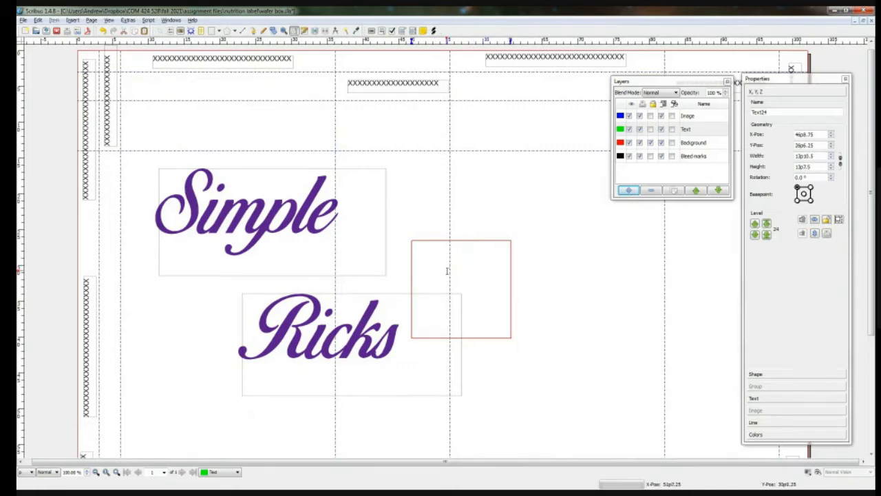
{"action": "type", "text": "'"}
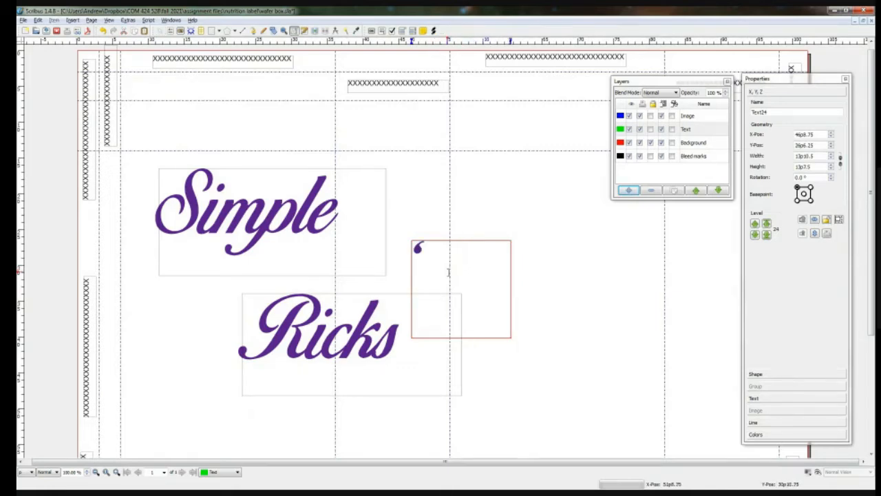
Narrow the quotation mark's text frame to about 4p1 wide
{"action": "left_click", "coordinate": [536, 293]}
{"action": "left_click", "coordinate": [494, 288]}
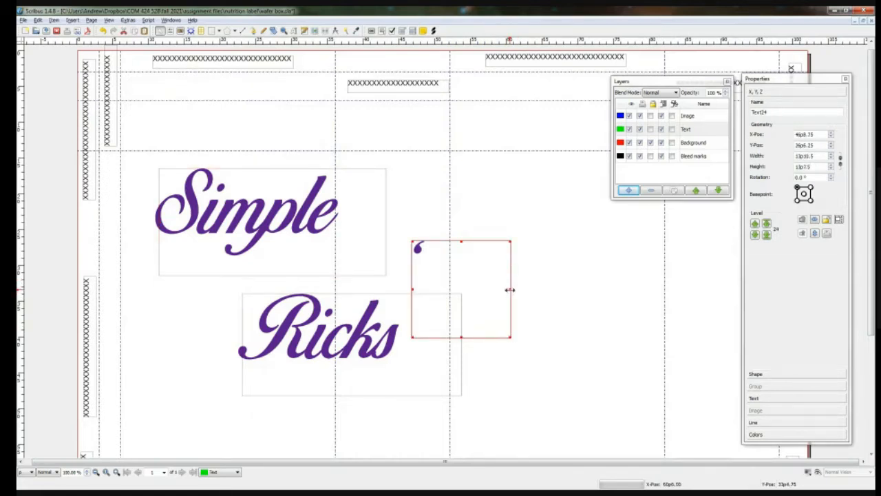
{"action": "left_click_drag", "start_coordinate": [511, 290], "coordinate": [441, 290]}
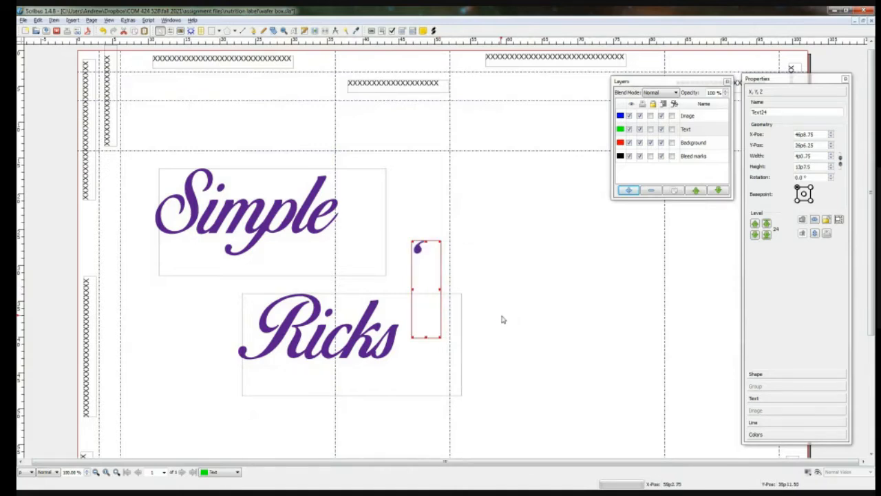
Nudge the quotation mark's frame down and left to about X 41p11.75, Y 35p8.25, placing the mark between the k and s of "Ricks"
{"action": "key", "text": "Down"}
{"action": "key", "text": "Down"}
{"action": "key", "text": "Down"}
{"action": "key", "text": "Down"}
{"action": "key", "text": "Down"}
{"action": "key", "text": "Down"}
{"action": "key", "text": "Down"}
{"action": "key", "text": "Down"}
{"action": "key", "text": "Down"}
{"action": "key", "text": "Down"}
{"action": "key", "text": "Down"}
{"action": "key", "text": "Down"}
{"action": "key", "text": "Down"}
{"action": "key", "text": "Down"}
{"action": "key", "text": "Down"}
{"action": "key", "text": "Down"}
{"action": "key", "text": "Down"}
{"action": "key", "text": "Down"}
{"action": "key", "text": "Down"}
{"action": "key", "text": "Down"}
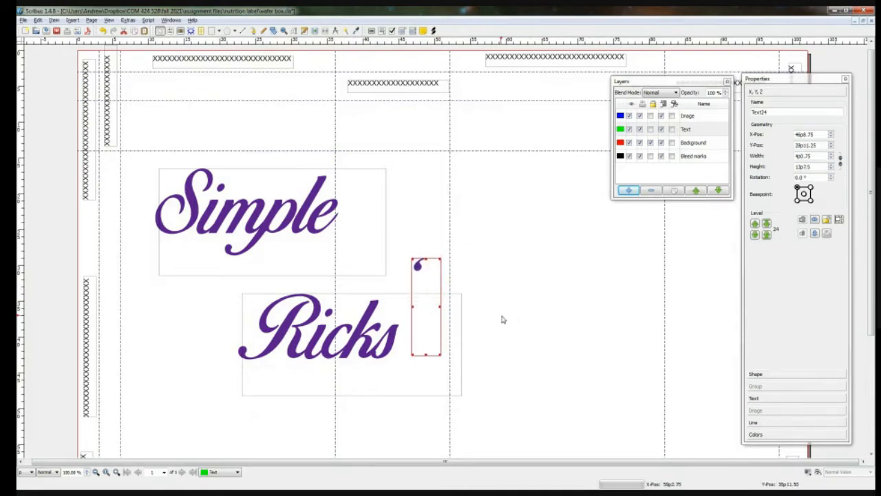
{"action": "key", "text": "Down"}
{"action": "key", "text": "Down"}
{"action": "key", "text": "Down"}
{"action": "key", "text": "Down"}
{"action": "key", "text": "Down"}
{"action": "key", "text": "Down"}
{"action": "key", "text": "Down"}
{"action": "key", "text": "Down"}
{"action": "key", "text": "Down"}
{"action": "key", "text": "Down"}
{"action": "key", "text": "Down"}
{"action": "key", "text": "Down"}
{"action": "key", "text": "Down"}
{"action": "key", "text": "Down"}
{"action": "key", "text": "Down"}
{"action": "key", "text": "Down"}
{"action": "key", "text": "Down"}
{"action": "key", "text": "Down"}
{"action": "key", "text": "Down"}
{"action": "key", "text": "Down"}
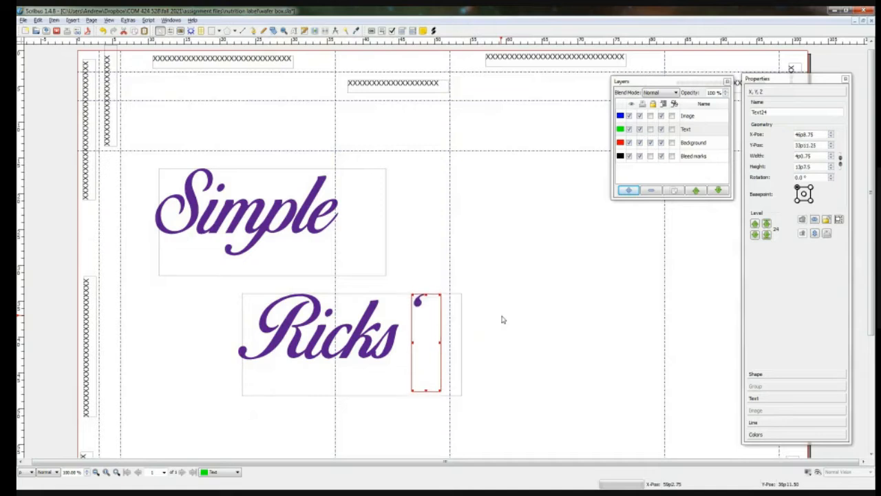
{"action": "key", "text": "Left"}
{"action": "key", "text": "Left"}
{"action": "key", "text": "Left"}
{"action": "key", "text": "Left"}
{"action": "key", "text": "Left"}
{"action": "key", "text": "Left"}
{"action": "key", "text": "Left"}
{"action": "key", "text": "Left"}
{"action": "key", "text": "Left"}
{"action": "key", "text": "Left"}
{"action": "key", "text": "Left"}
{"action": "key", "text": "Left"}
{"action": "key", "text": "Left"}
{"action": "key", "text": "Left"}
{"action": "key", "text": "Left"}
{"action": "key", "text": "Left"}
{"action": "key", "text": "Left"}
{"action": "key", "text": "Left"}
{"action": "key", "text": "Left"}
{"action": "key", "text": "Left"}
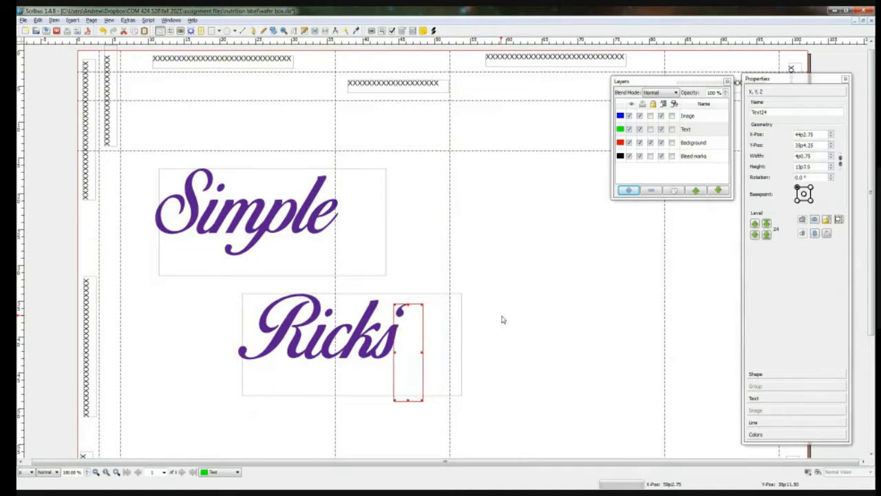
{"action": "key", "text": "Left"}
{"action": "key", "text": "Left"}
{"action": "key", "text": "Left"}
{"action": "key", "text": "Left"}
{"action": "key", "text": "Left"}
{"action": "key", "text": "Left"}
{"action": "key", "text": "Left"}
{"action": "key", "text": "Left"}
{"action": "key", "text": "Left"}
{"action": "key", "text": "Left"}
{"action": "key", "text": "Left"}
{"action": "key", "text": "Left"}
{"action": "key", "text": "Left"}
{"action": "key", "text": "Down"}
{"action": "key", "text": "Down"}
{"action": "key", "text": "Down"}
{"action": "key", "text": "Down"}
{"action": "key", "text": "Down"}
{"action": "key", "text": "Down"}
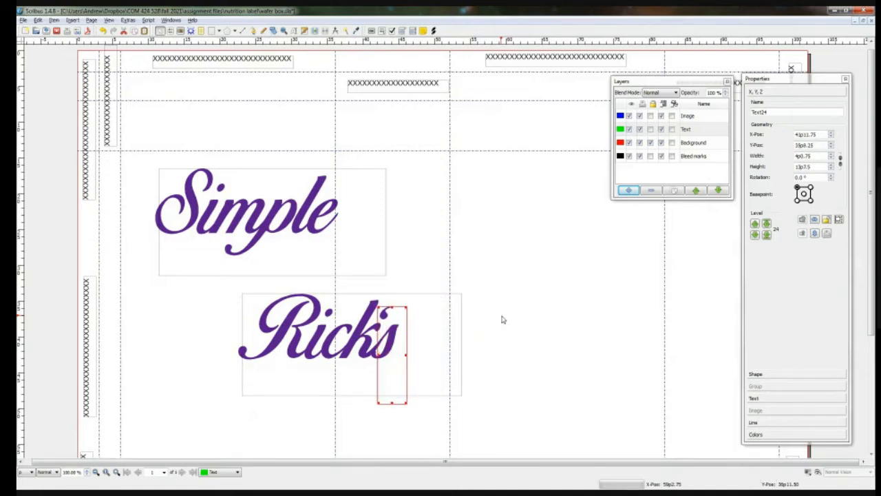
Nudge the quotation mark's frame down to Y 36p2.25 and compare its placement with the reference logo
{"action": "key", "text": "Down"}
{"action": "key", "text": "Down"}
{"action": "key", "text": "Down"}
{"action": "key", "text": "Down"}
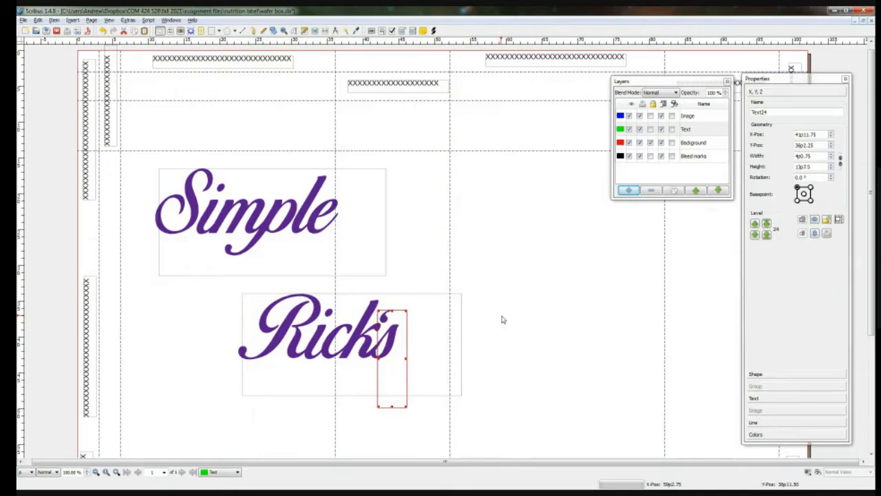
{"action": "key", "text": "alt+Tab"}
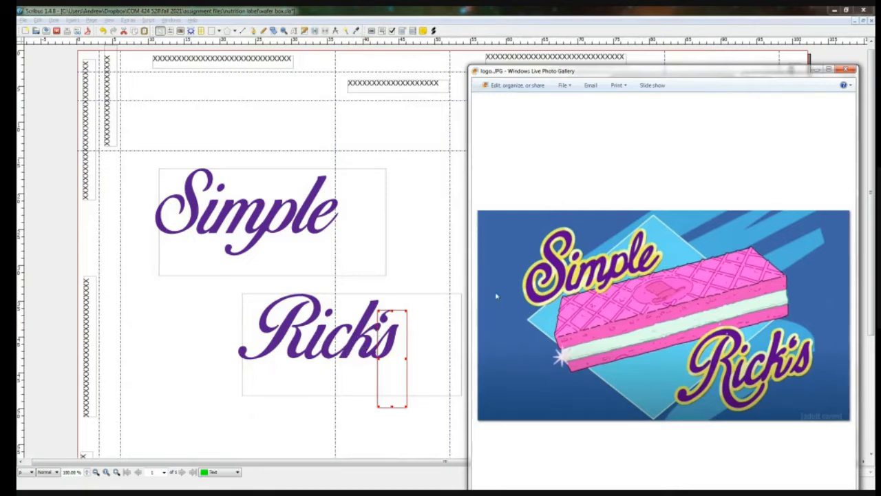
{"action": "left_click", "coordinate": [818, 71]}
Apply a black outline effect to all of the word "Simple" through the Story Editor and update the text frame
{"action": "left_click", "coordinate": [345, 324]}
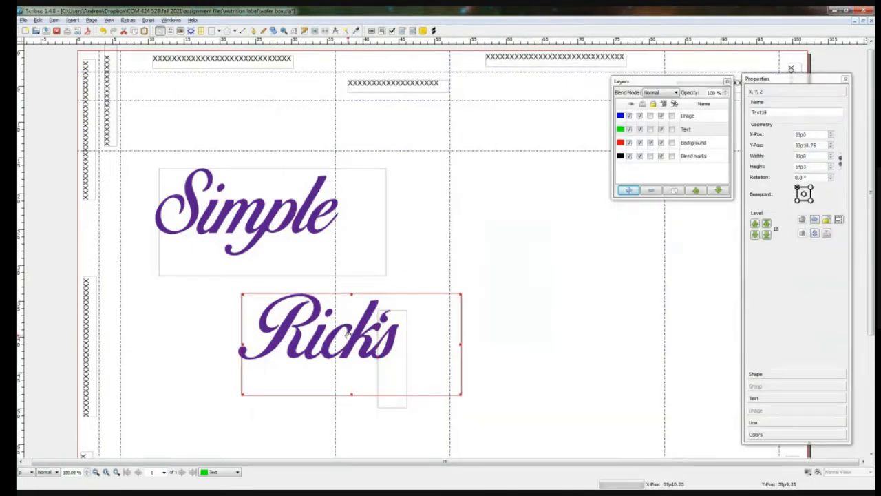
{"action": "left_click", "coordinate": [297, 232]}
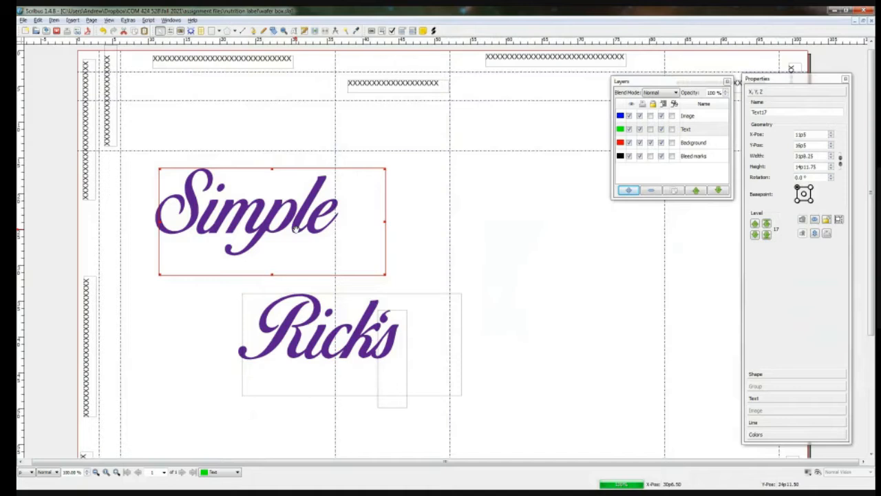
{"action": "key", "text": "ctrl+t"}
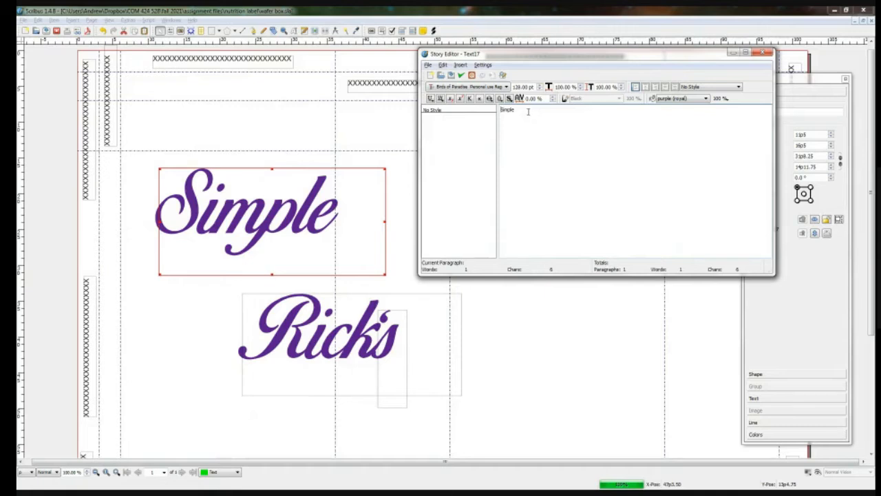
{"action": "left_click_drag", "start_coordinate": [528, 112], "coordinate": [481, 108]}
{"action": "left_click", "coordinate": [500, 99]}
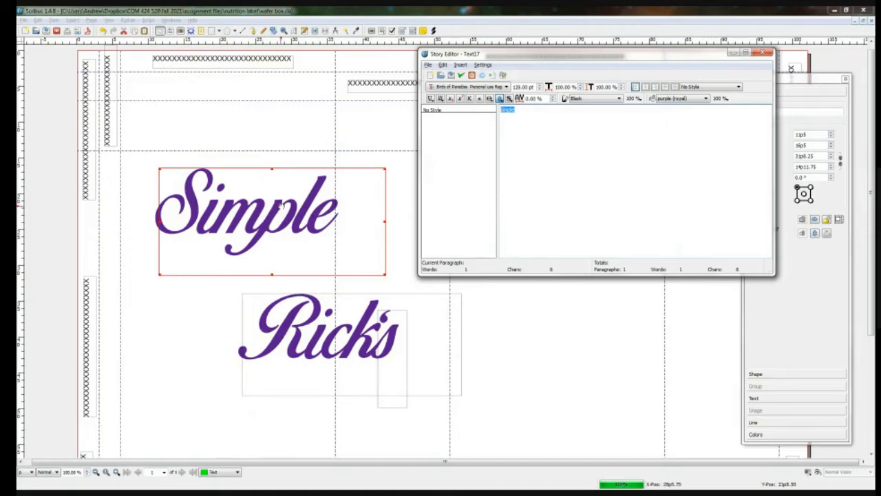
{"action": "left_click", "coordinate": [492, 75]}
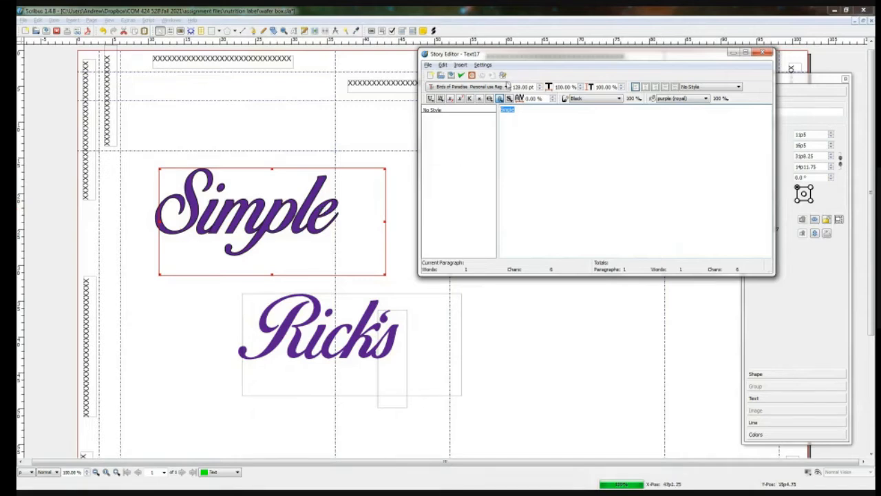
{"action": "left_click", "coordinate": [462, 76]}
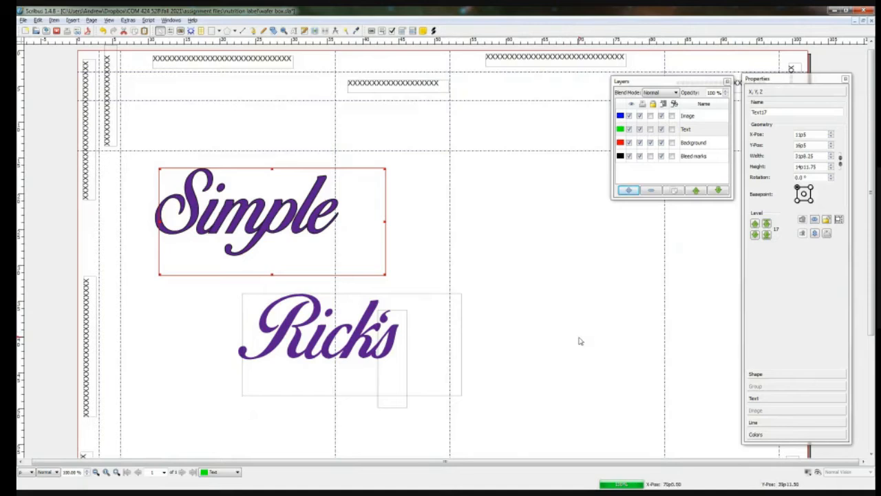
Apply the outline effect to the "Ricks" text frame and set its stroke colour to Yellow (text outline)
{"action": "left_click", "coordinate": [347, 333]}
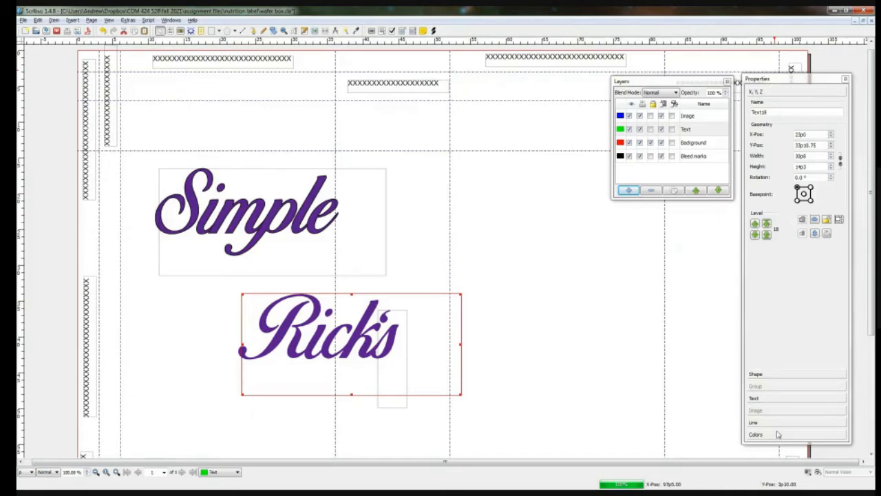
{"action": "left_click", "coordinate": [755, 399]}
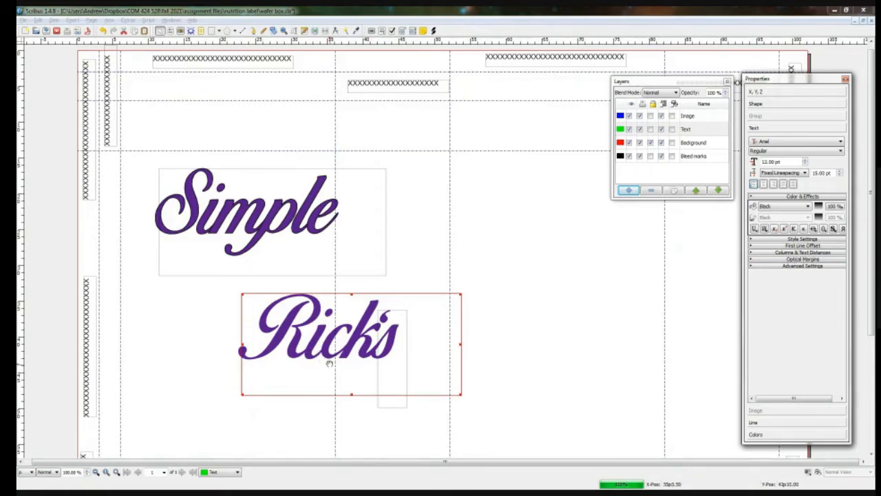
{"action": "left_click", "coordinate": [824, 228]}
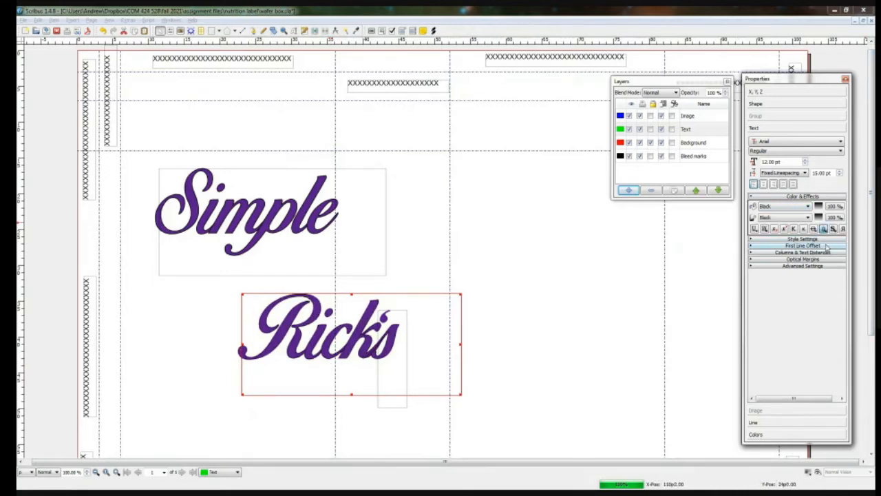
{"action": "left_click", "coordinate": [796, 219]}
{"action": "scroll", "coordinate": [826, 255], "scroll_direction": "down", "scroll_amount": 3}
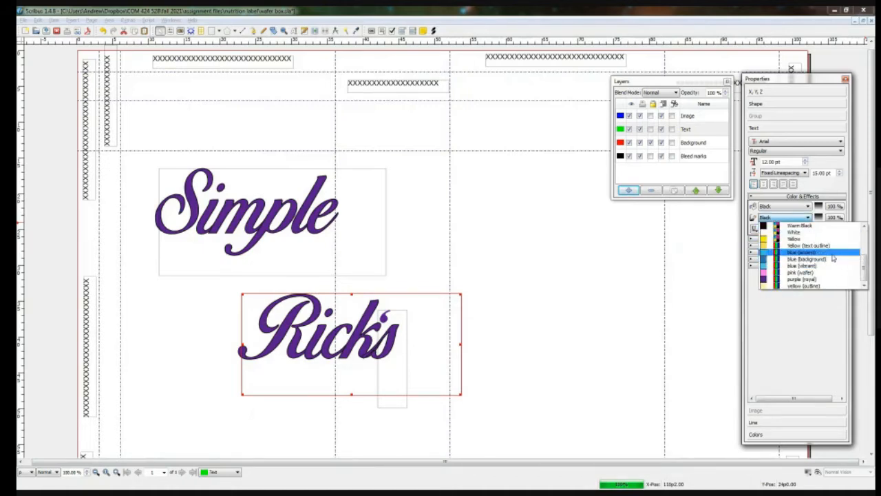
{"action": "left_click", "coordinate": [831, 246]}
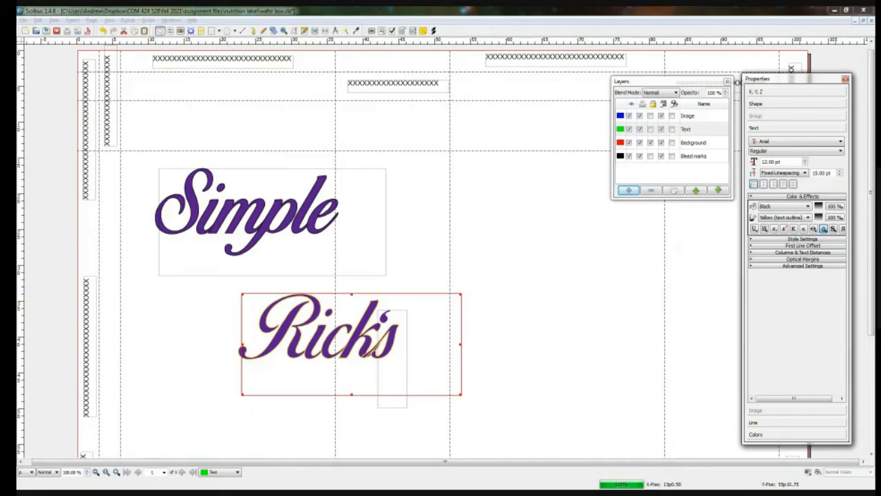
Thicken the yellow outline of "Ricks" through its linewidth, comparing it with the reference logo and fine-tuning the value
{"action": "key", "text": "alt+Tab"}
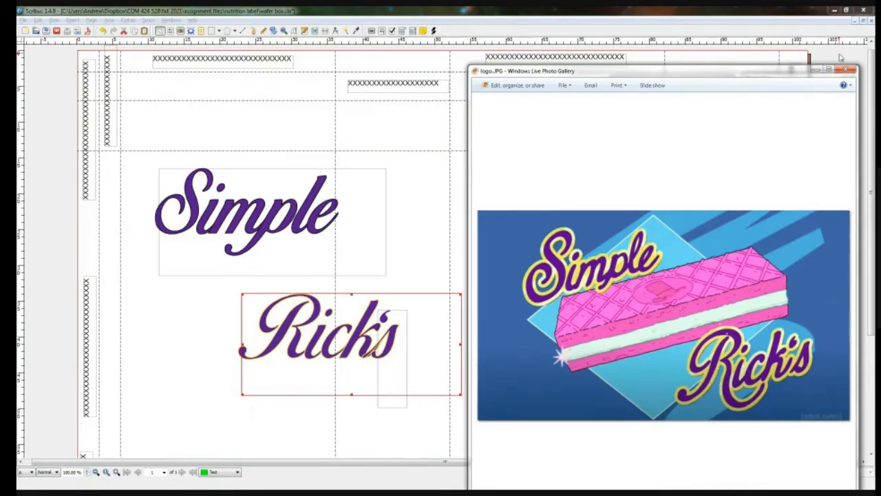
{"action": "left_click", "coordinate": [817, 70]}
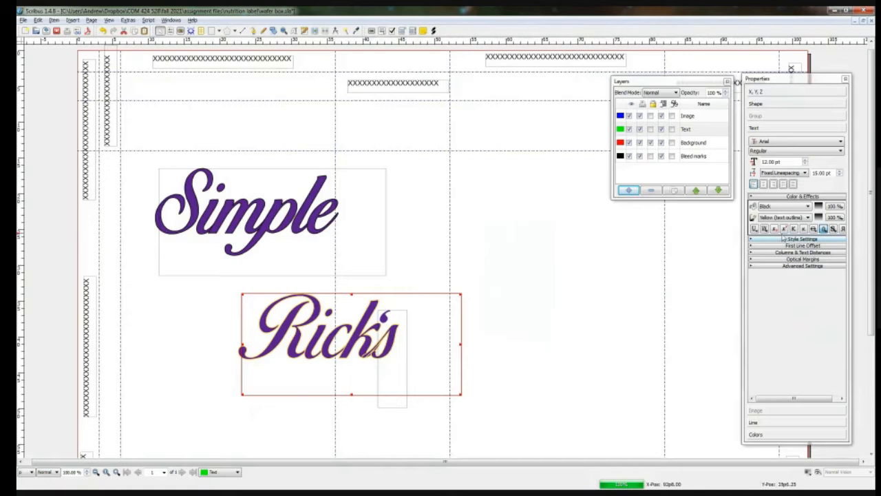
{"action": "left_click", "coordinate": [825, 229]}
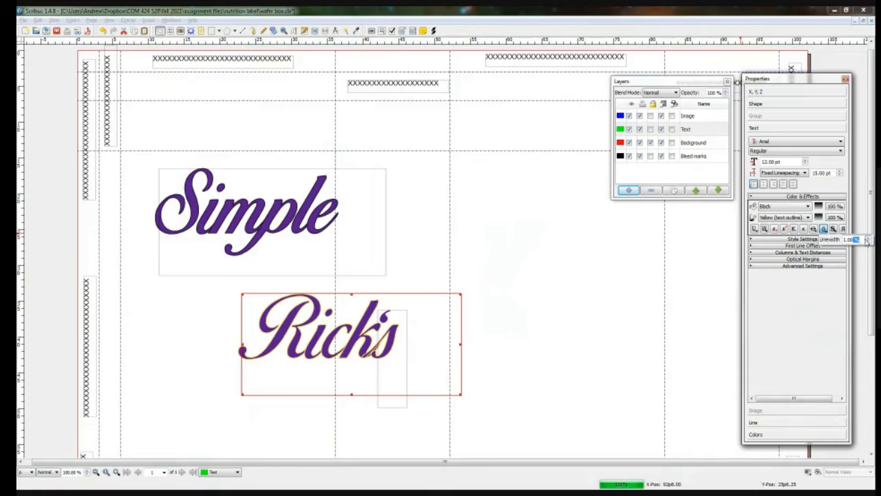
{"action": "left_click", "coordinate": [869, 238]}
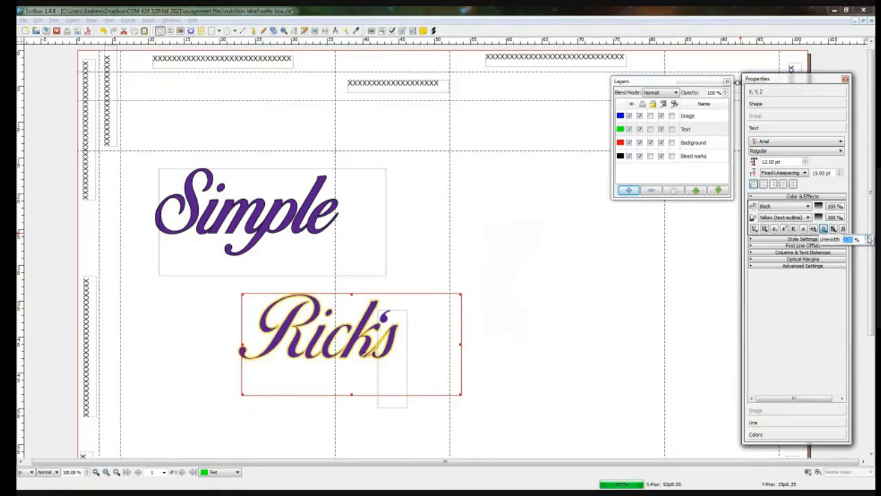
{"action": "left_click", "coordinate": [870, 239]}
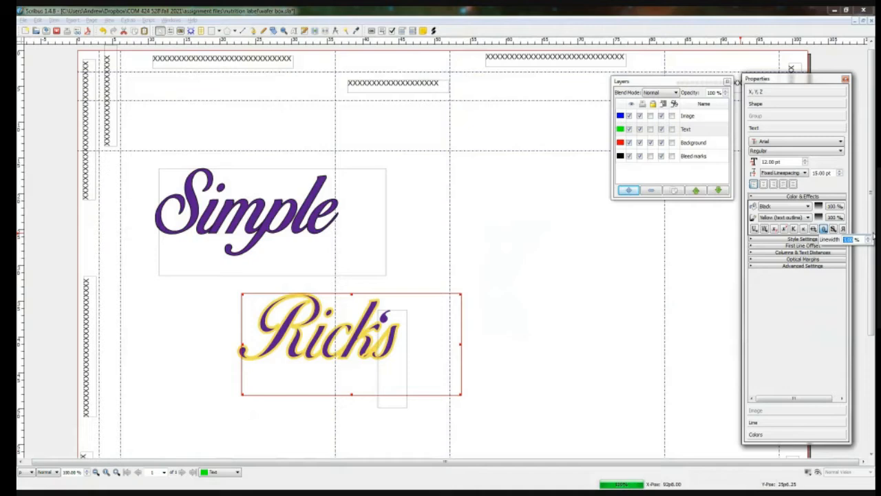
{"action": "key", "text": "alt+Tab"}
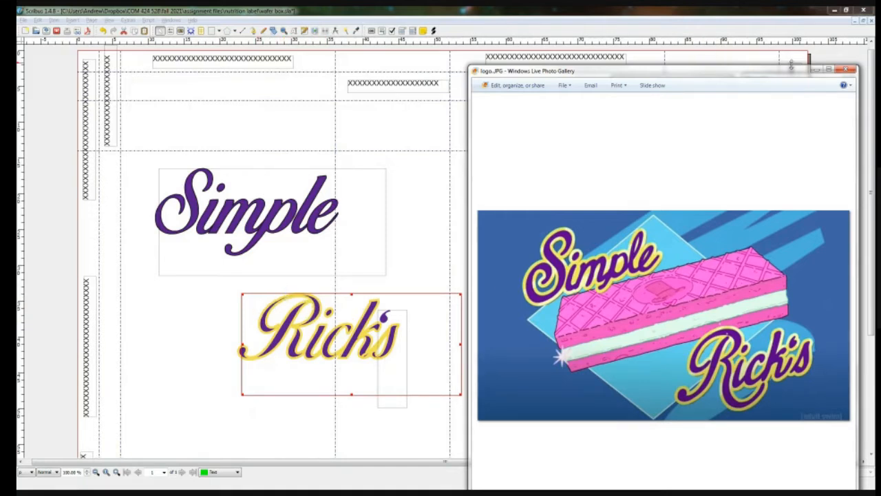
{"action": "left_click", "coordinate": [815, 70]}
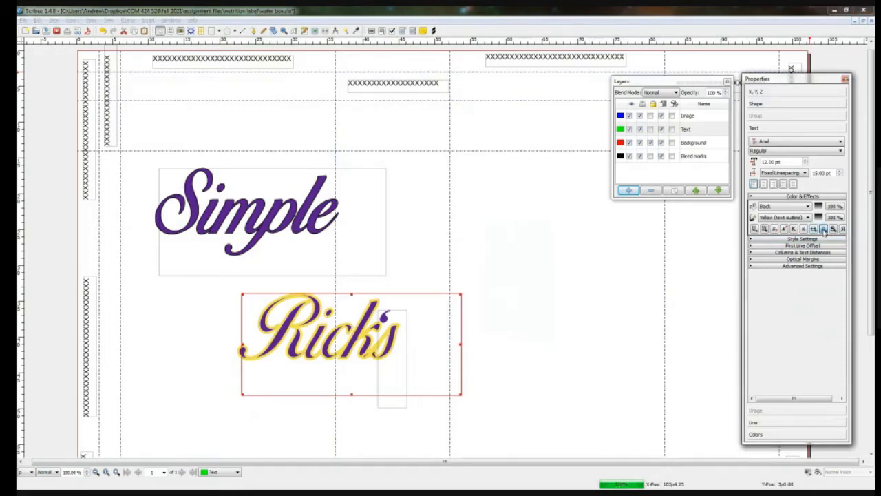
{"action": "left_click", "coordinate": [825, 230]}
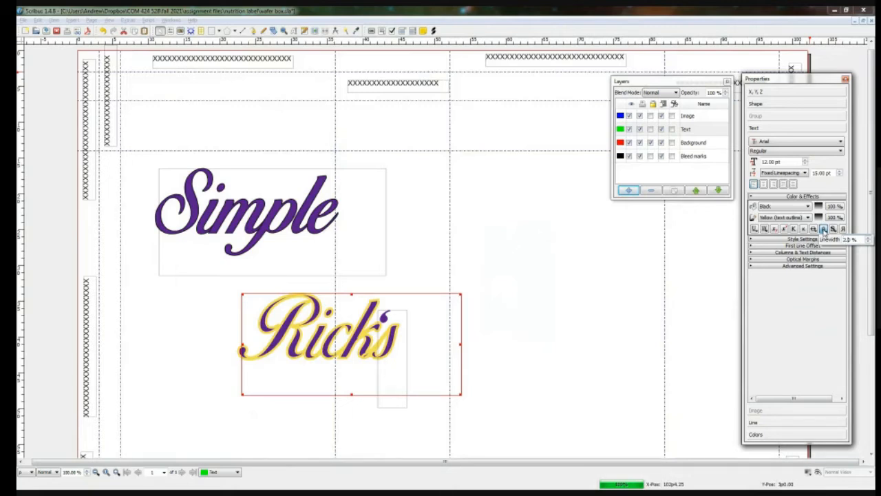
{"action": "key", "text": "Down"}
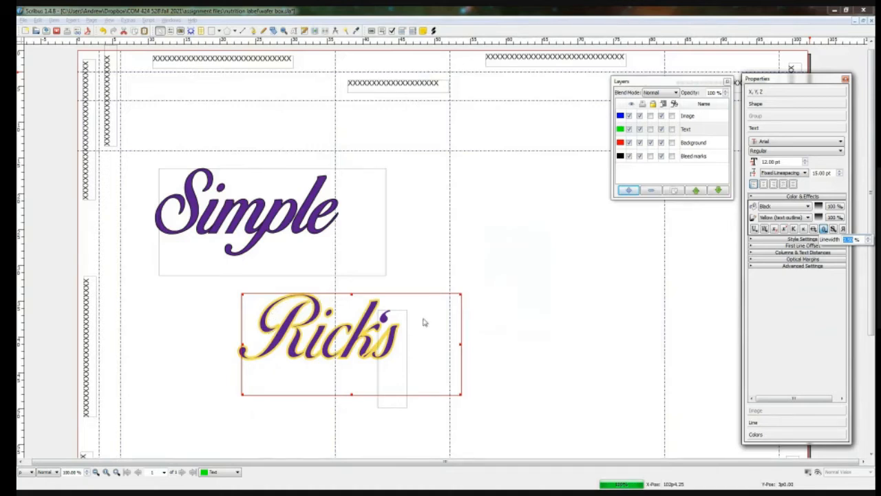
Outline the quotation mark's text to match "Ricks", using Yellow (text outline) as the stroke colour
{"action": "left_click", "coordinate": [401, 320]}
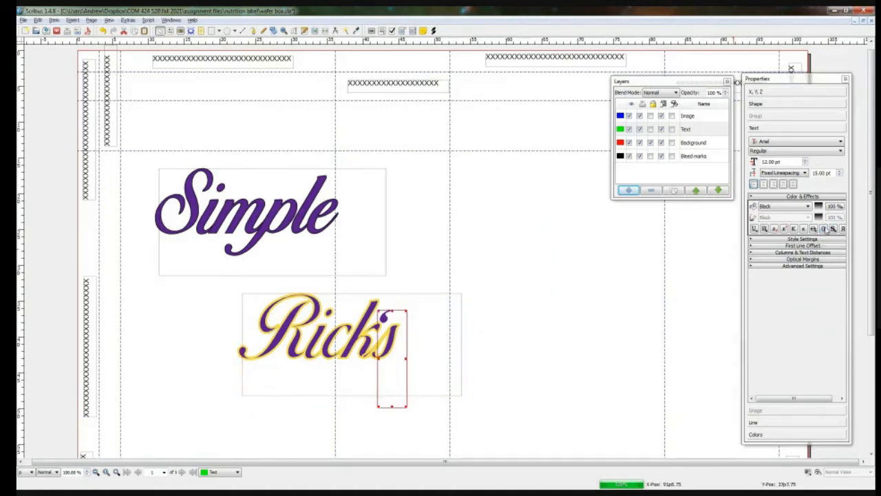
{"action": "left_click", "coordinate": [825, 228]}
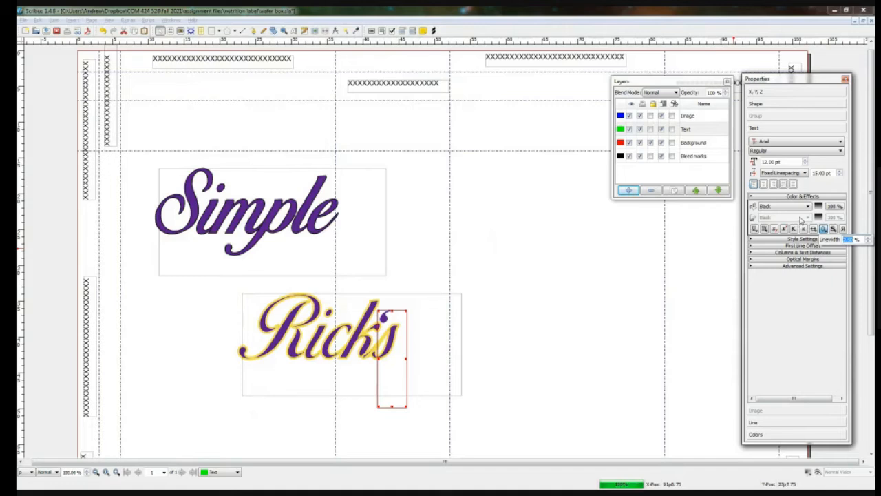
{"action": "left_click", "coordinate": [824, 229]}
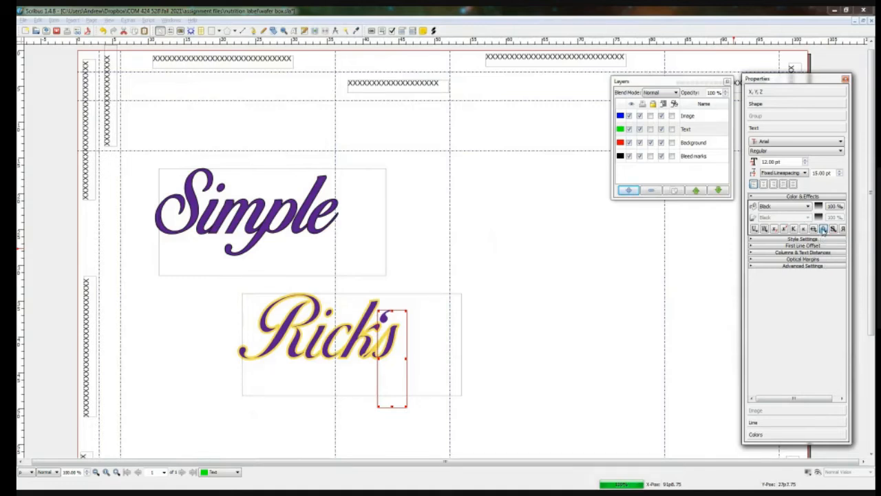
{"action": "left_click", "coordinate": [792, 217]}
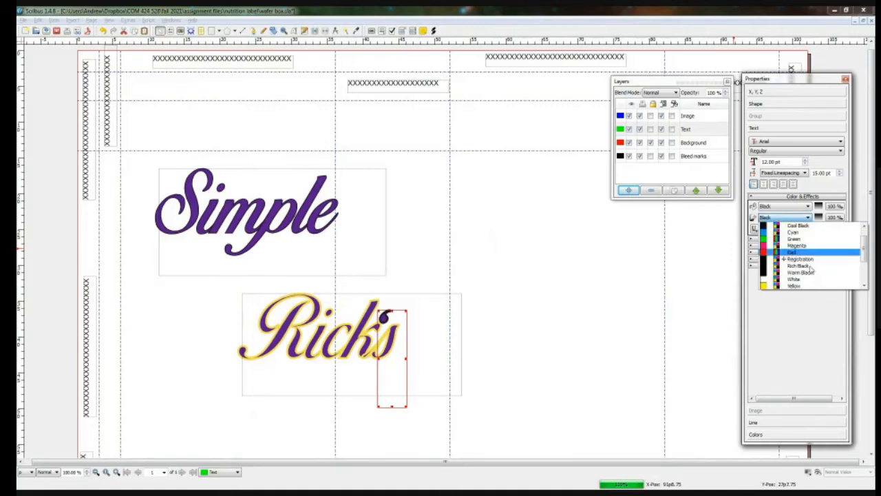
{"action": "scroll", "coordinate": [811, 272], "scroll_direction": "down", "scroll_amount": 2}
{"action": "left_click", "coordinate": [807, 253]}
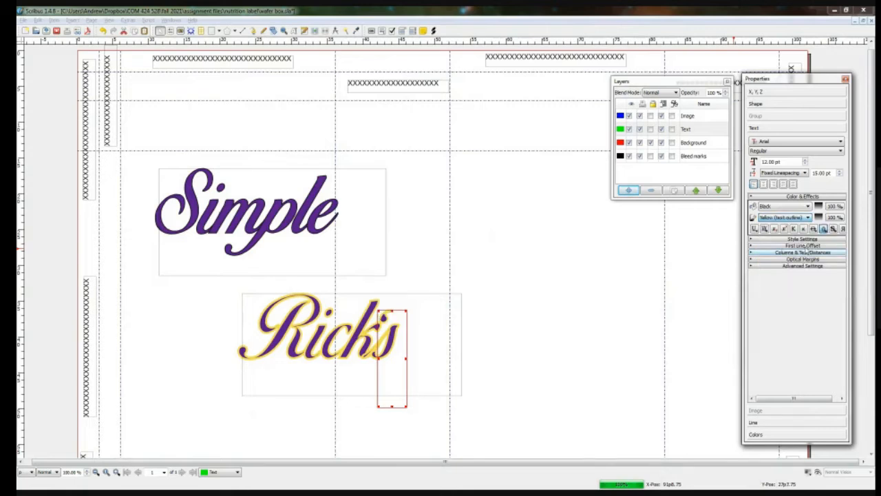
{"action": "left_click", "coordinate": [589, 300]}
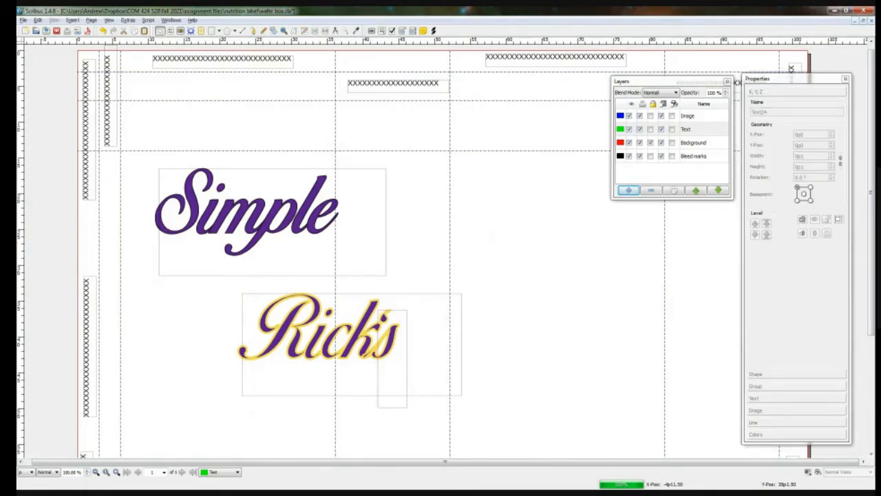
Nudge the quotation mark's frame slightly down and left to X 41p10.75, Y 36p3.25, and inspect its fit between k and s
{"action": "key", "text": "alt+Tab"}
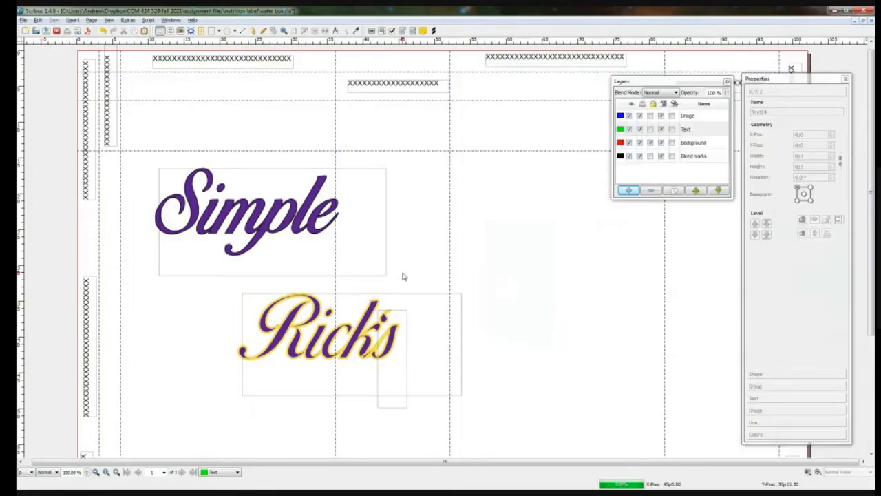
{"action": "left_click", "coordinate": [405, 277]}
{"action": "scroll", "coordinate": [379, 318], "scroll_direction": "up", "scroll_amount": 2}
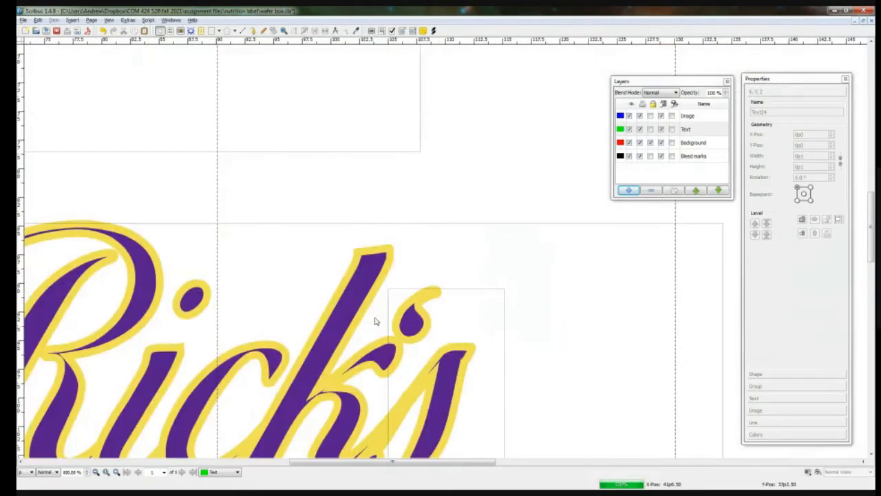
{"action": "left_click", "coordinate": [413, 331]}
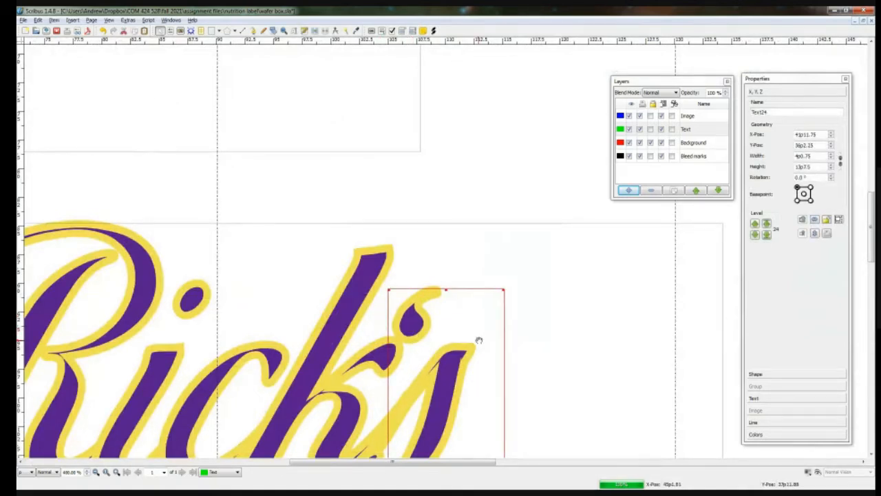
{"action": "key", "text": "Down"}
{"action": "key", "text": "Left"}
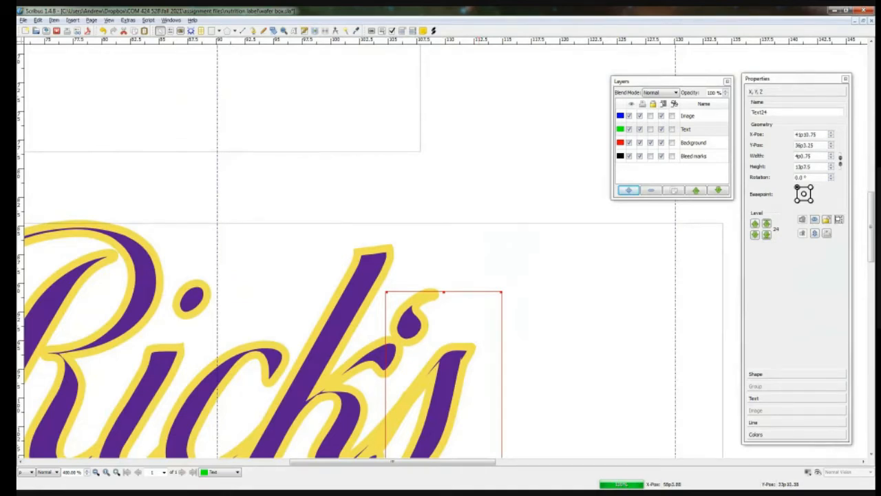
{"action": "left_click", "coordinate": [547, 204]}
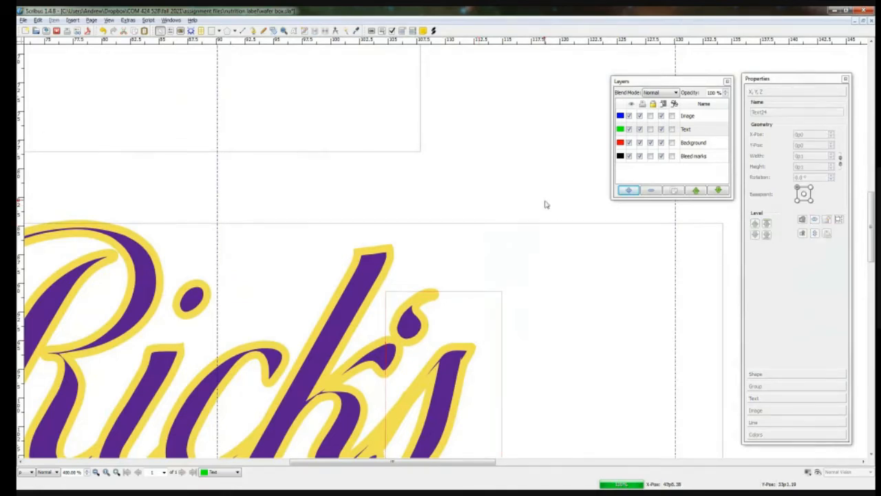
{"action": "scroll", "coordinate": [628, 210], "scroll_direction": "up", "scroll_amount": 1}
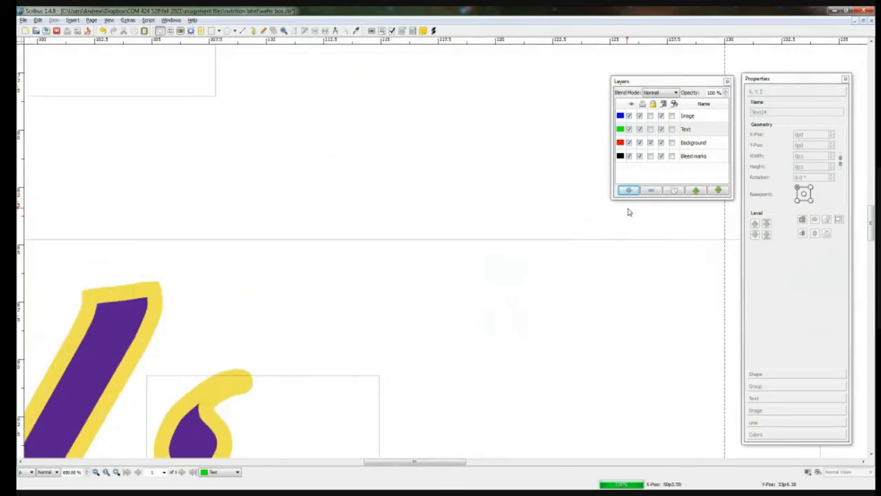
{"action": "scroll", "coordinate": [630, 210], "scroll_direction": "down", "scroll_amount": 3}
{"action": "scroll", "coordinate": [630, 211], "scroll_direction": "up", "scroll_amount": 1}
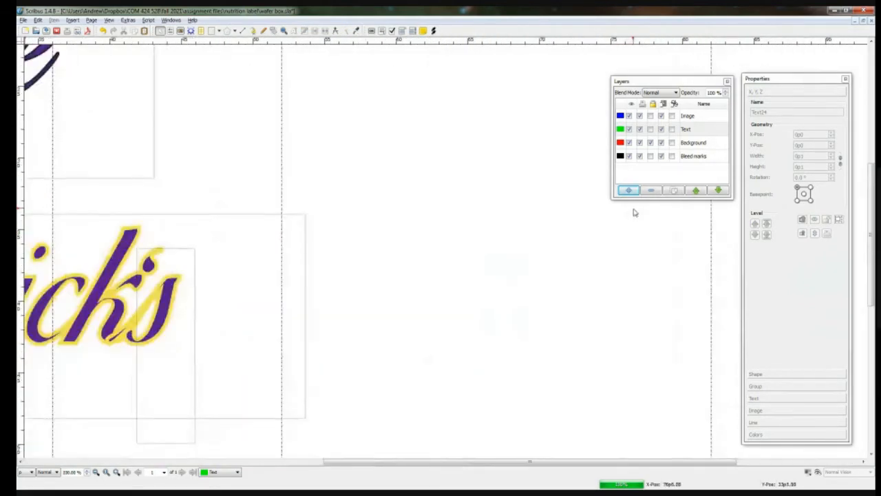
Switch to Notepad++, copy the back panel paragraph from existing box copy.txt, and return to the Scribus layout
{"action": "scroll", "coordinate": [634, 212], "scroll_direction": "down", "scroll_amount": 1}
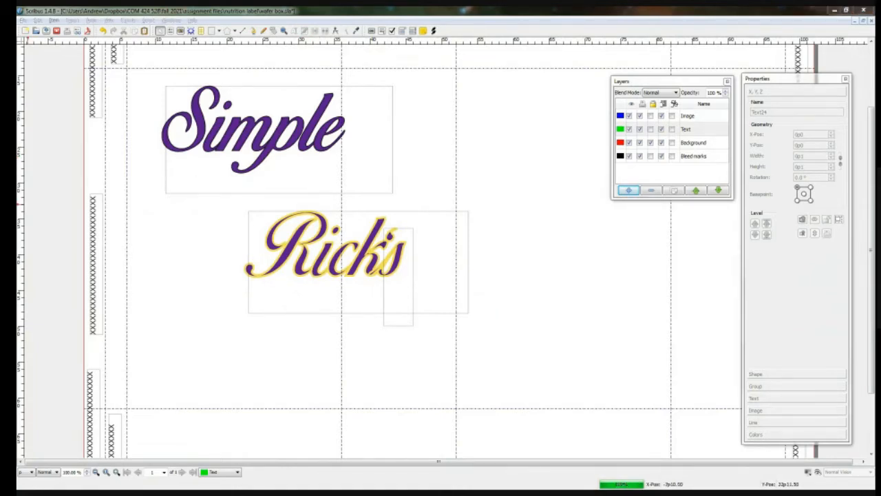
{"action": "left_click_drag", "start_coordinate": [16, 108], "coordinate": [378, 93]}
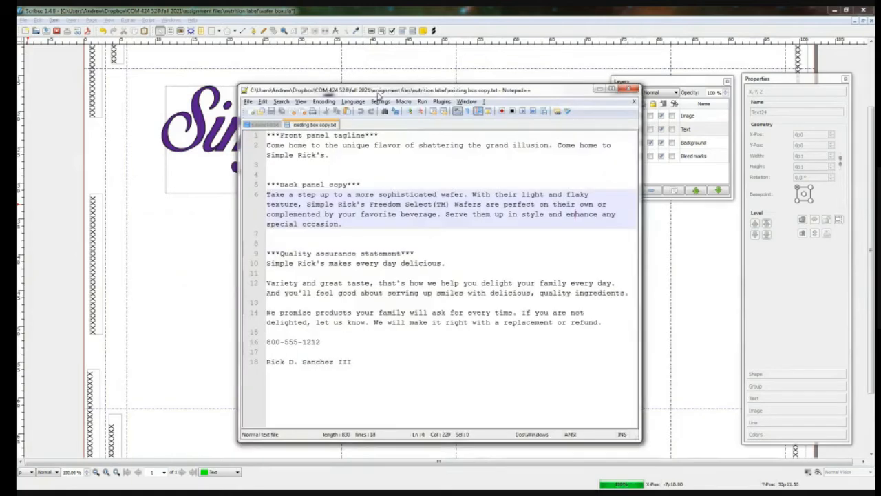
{"action": "left_click_drag", "start_coordinate": [346, 225], "coordinate": [257, 198]}
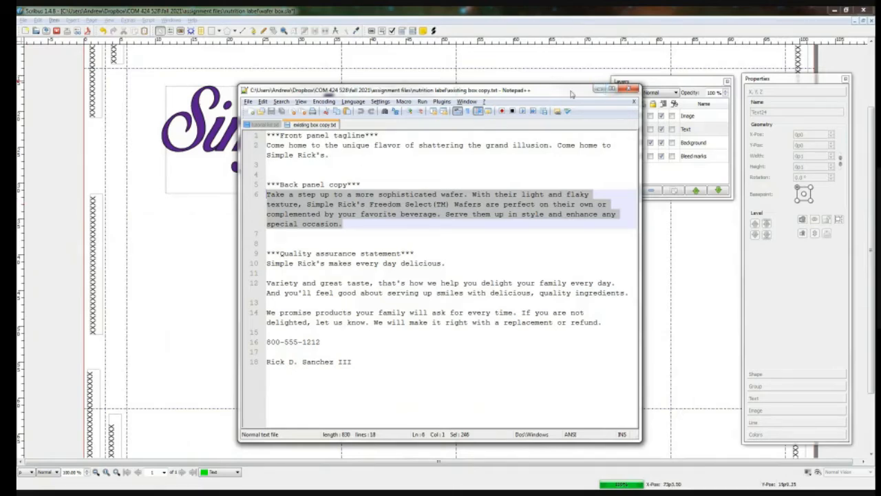
{"action": "left_click", "coordinate": [600, 89]}
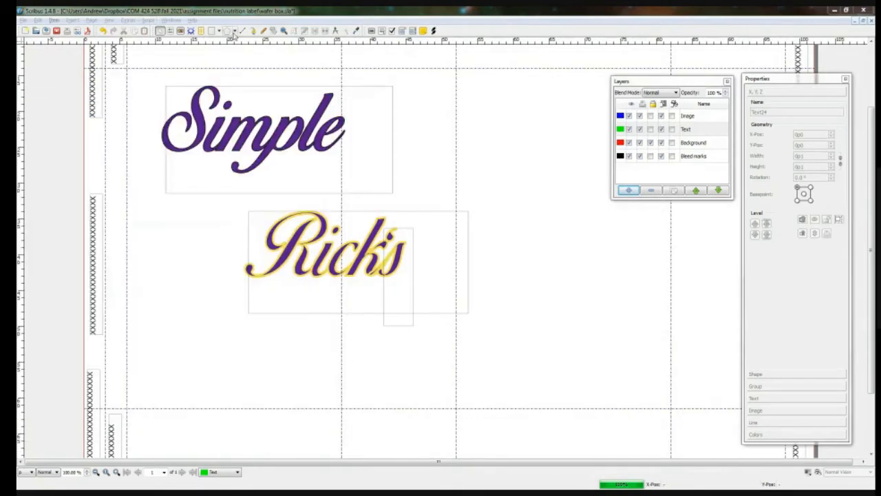
Draw a text frame beside the wordmark at about X 52p2, Y 18p9.25 and enlarge it to about 29p6 by 32p6.75
{"action": "left_click", "coordinate": [172, 33]}
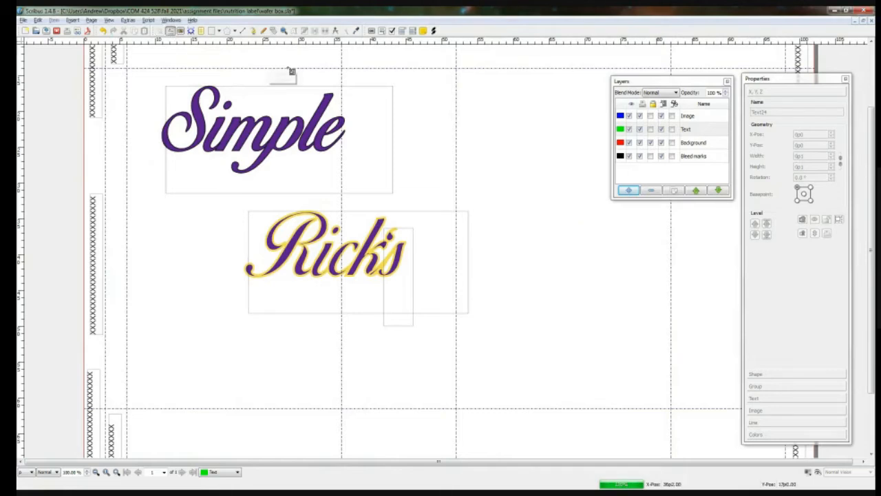
{"action": "left_click_drag", "start_coordinate": [458, 103], "coordinate": [501, 190]}
{"action": "left_click", "coordinate": [501, 195]}
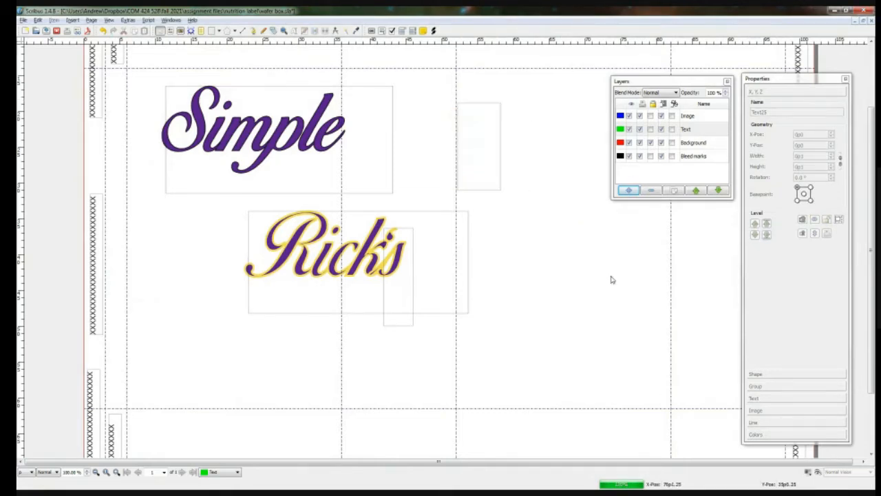
{"action": "left_click", "coordinate": [491, 157]}
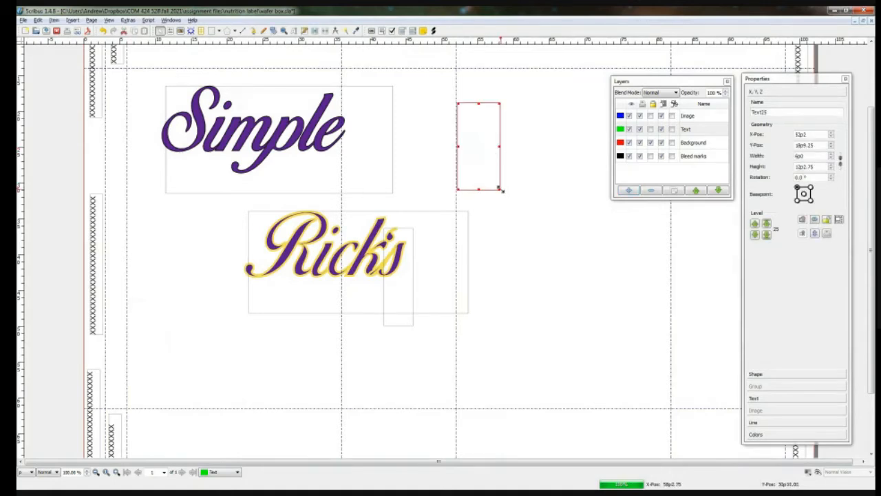
{"action": "left_click_drag", "start_coordinate": [502, 189], "coordinate": [668, 336]}
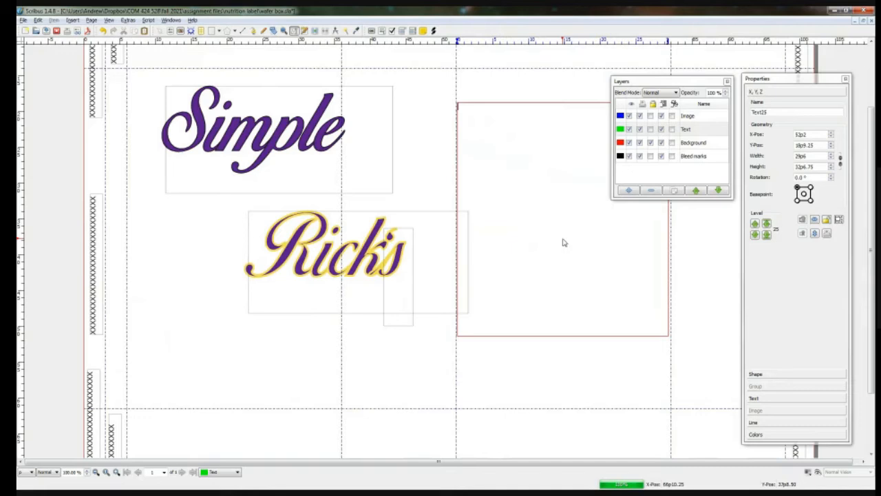
Paste the back panel copy into the new text frame and move the Layers palette off the text
{"action": "key", "text": "ctrl+v"}
{"action": "left_click", "coordinate": [692, 256]}
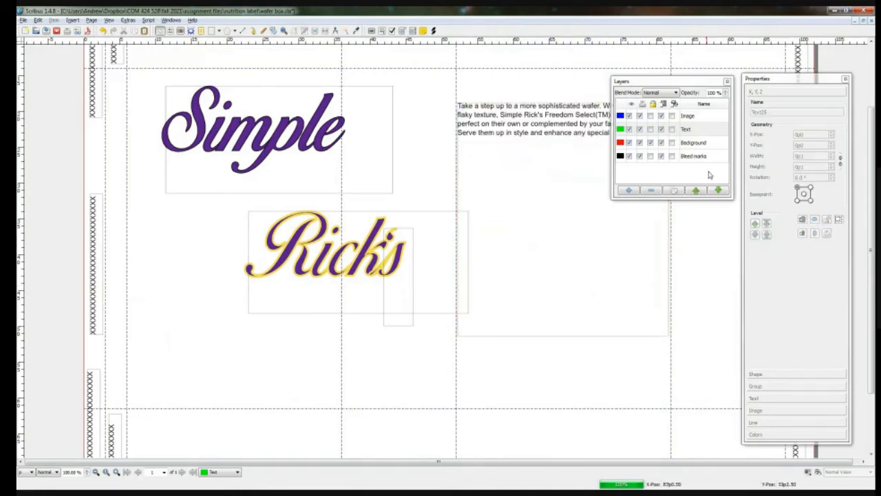
{"action": "left_click_drag", "start_coordinate": [682, 83], "coordinate": [770, 153]}
{"action": "left_click", "coordinate": [655, 274]}
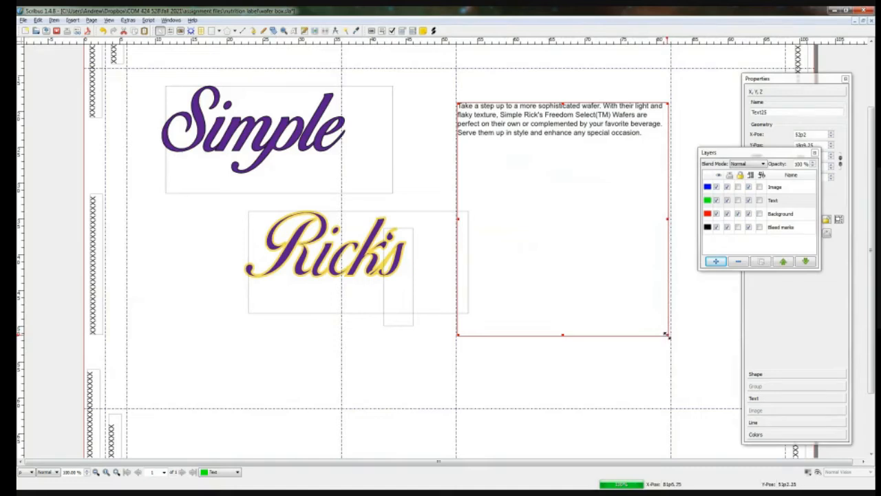
Try the back panel copy in narrower and shorter frame sizes, ending at about 28p10.5 wide by 24p1.5 high
{"action": "left_click_drag", "start_coordinate": [667, 335], "coordinate": [584, 147]}
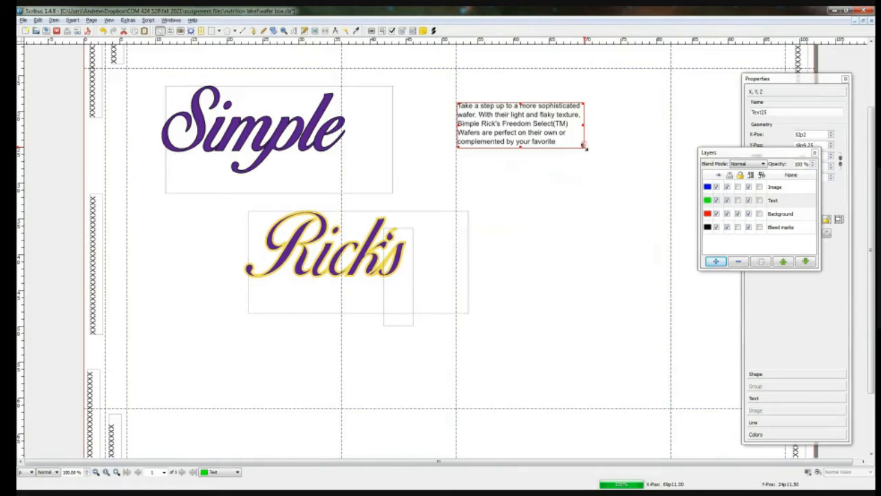
{"action": "left_click_drag", "start_coordinate": [584, 146], "coordinate": [666, 216]}
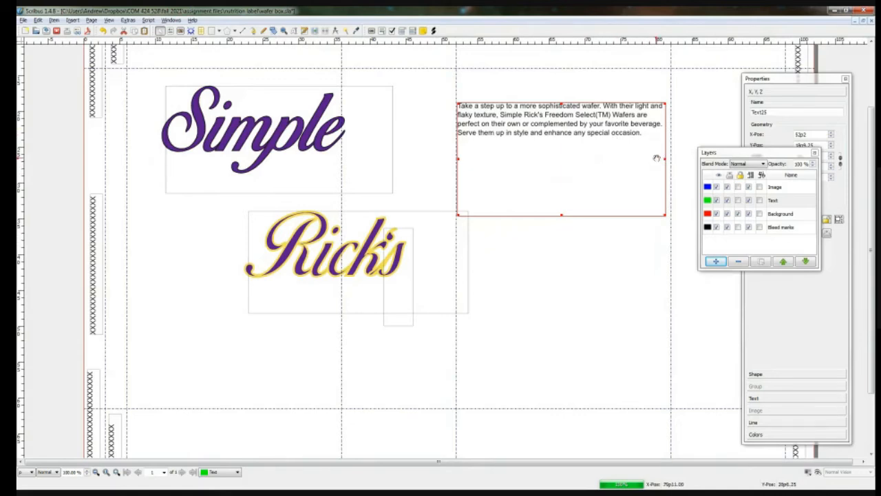
{"action": "left_click_drag", "start_coordinate": [665, 159], "coordinate": [583, 157]}
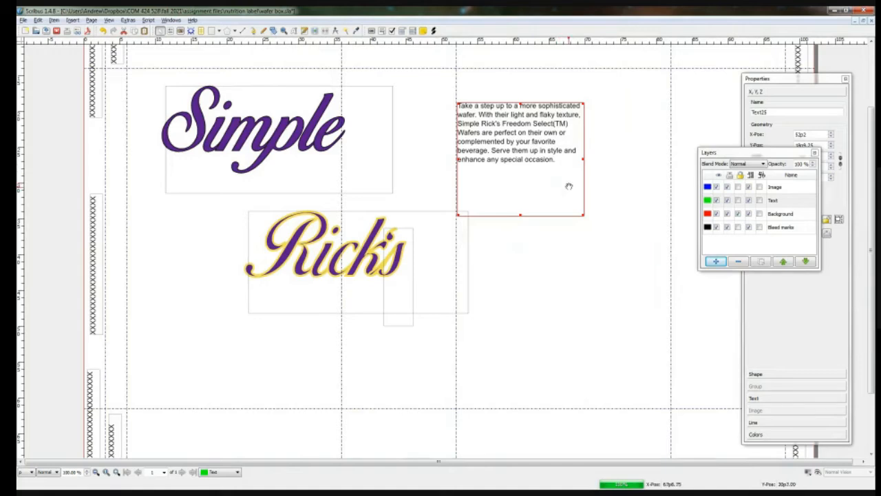
{"action": "left_click_drag", "start_coordinate": [520, 215], "coordinate": [537, 158]}
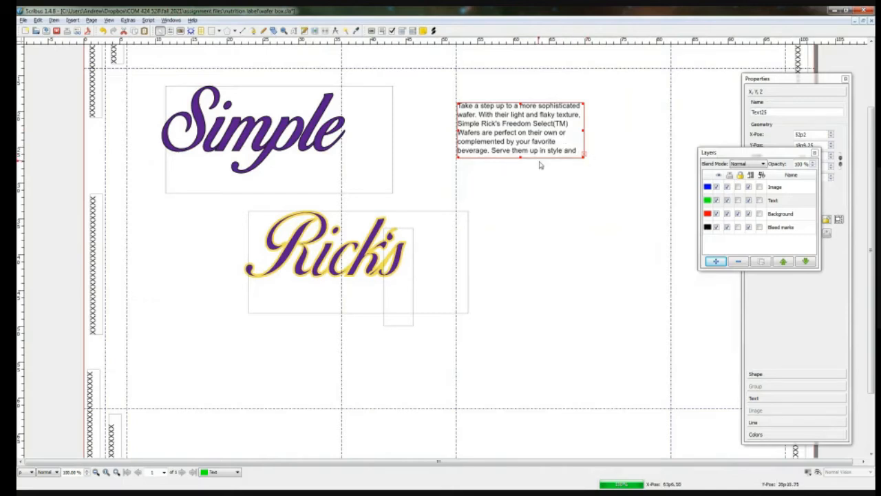
{"action": "left_click_drag", "start_coordinate": [520, 158], "coordinate": [523, 178]}
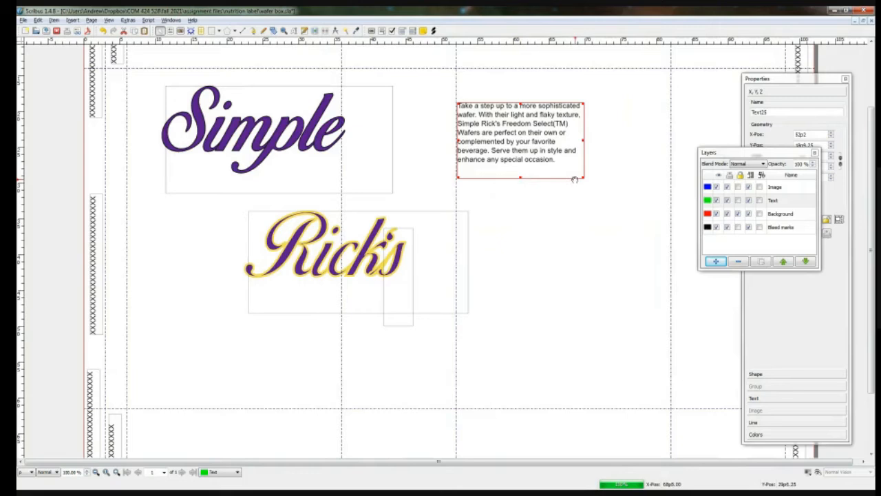
{"action": "left_click_drag", "start_coordinate": [584, 179], "coordinate": [665, 276]}
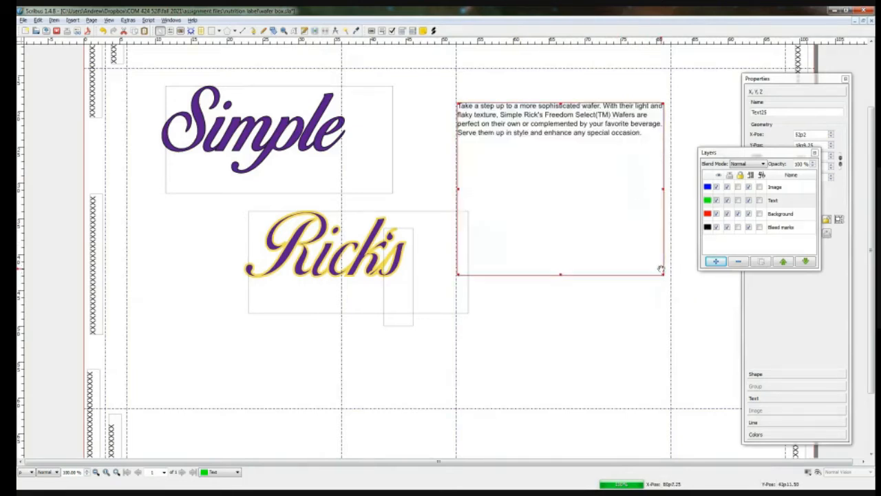
Leave text editing in the back panel frame and move the Layers palette below it, clear of the Properties palette
{"action": "double_click", "coordinate": [596, 132]}
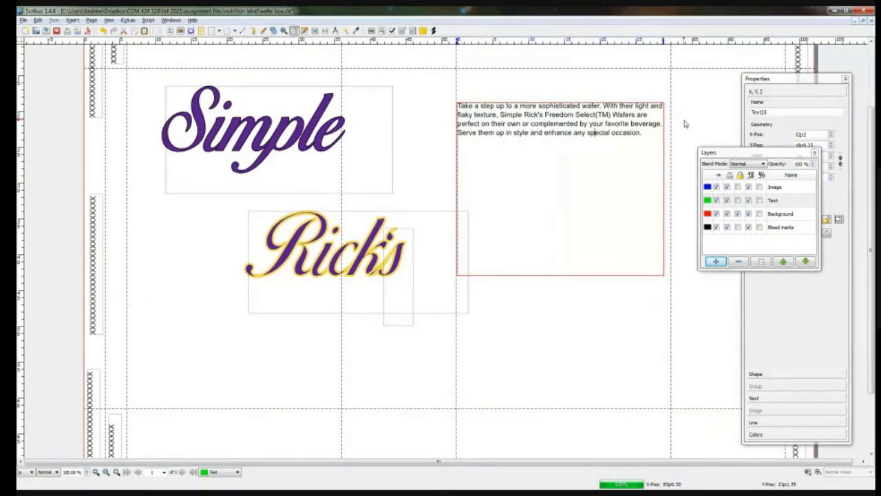
{"action": "left_click", "coordinate": [705, 133]}
{"action": "left_click_drag", "start_coordinate": [724, 154], "coordinate": [639, 313]}
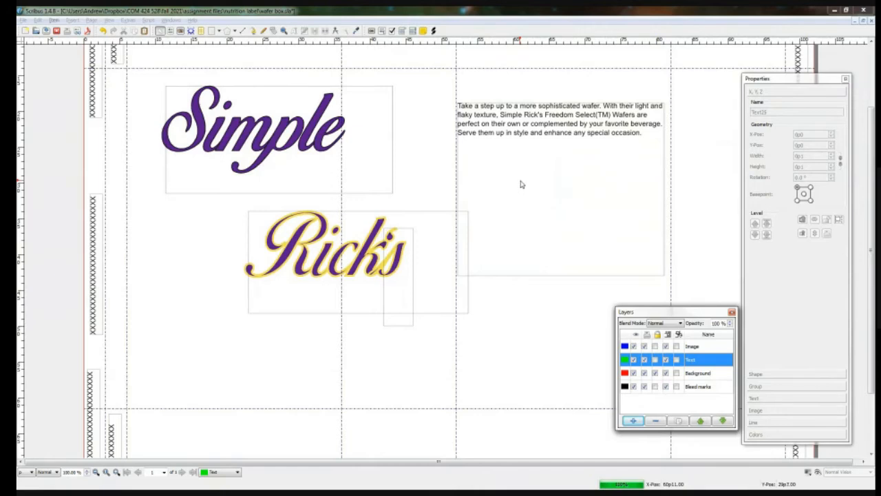
Set the font of the back panel copy frame to Poiret One
{"action": "left_click", "coordinate": [584, 160]}
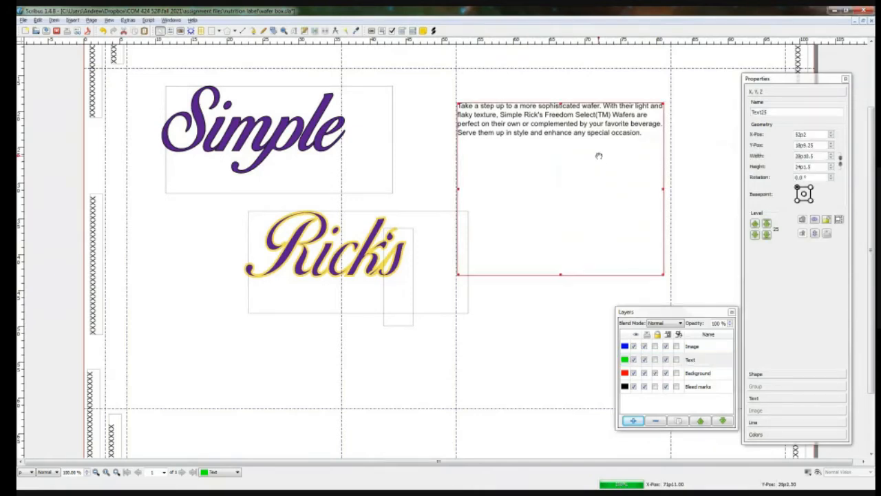
{"action": "left_click", "coordinate": [785, 399]}
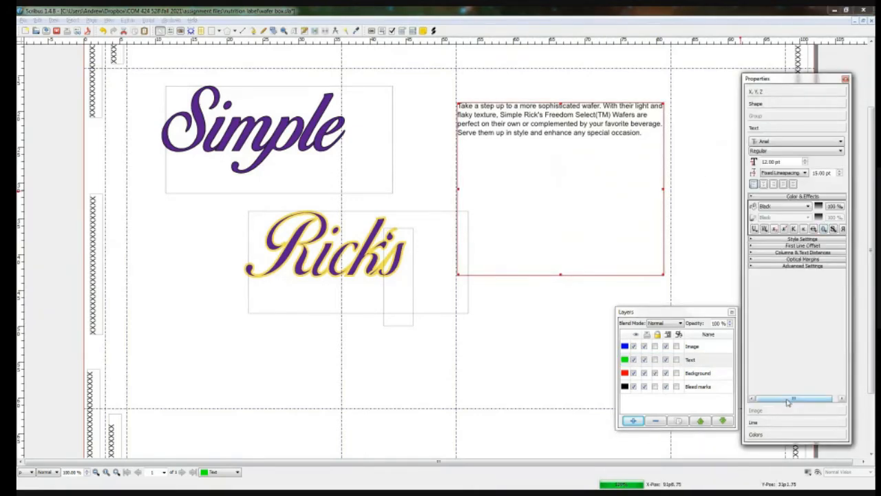
{"action": "left_click", "coordinate": [782, 143]}
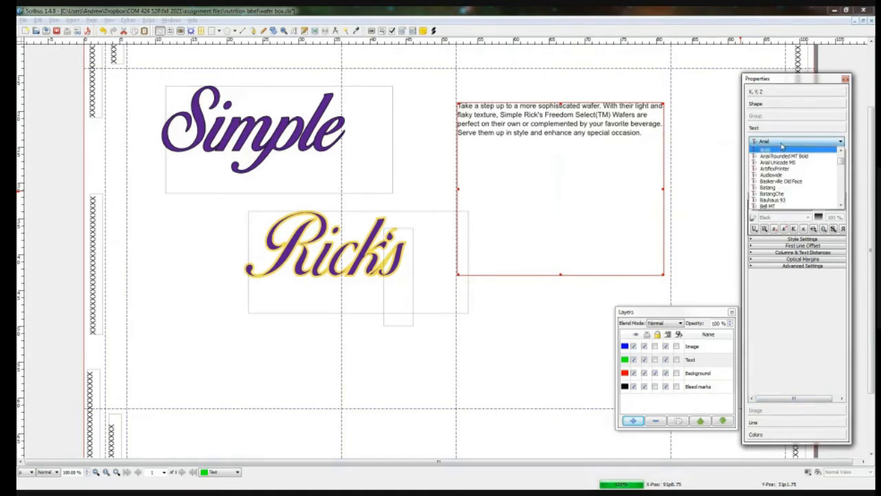
{"action": "scroll", "coordinate": [806, 181], "scroll_direction": "down", "scroll_amount": 5}
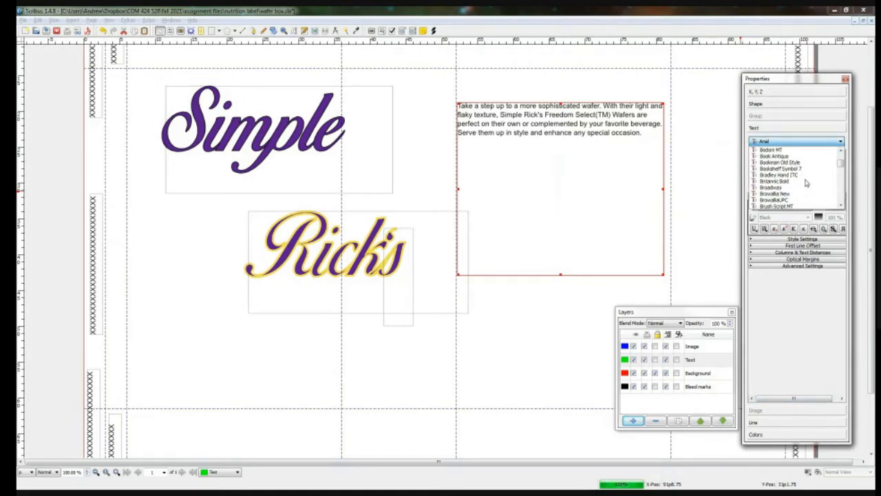
{"action": "key", "text": "p"}
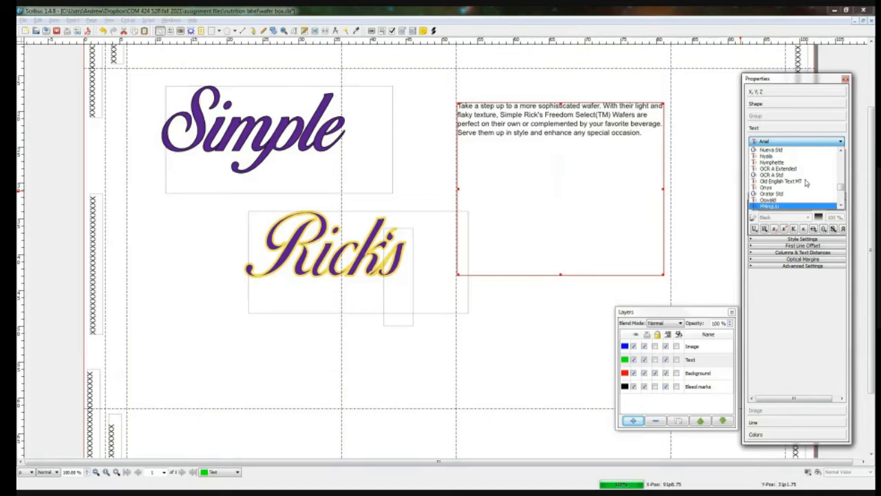
{"action": "key", "text": "o"}
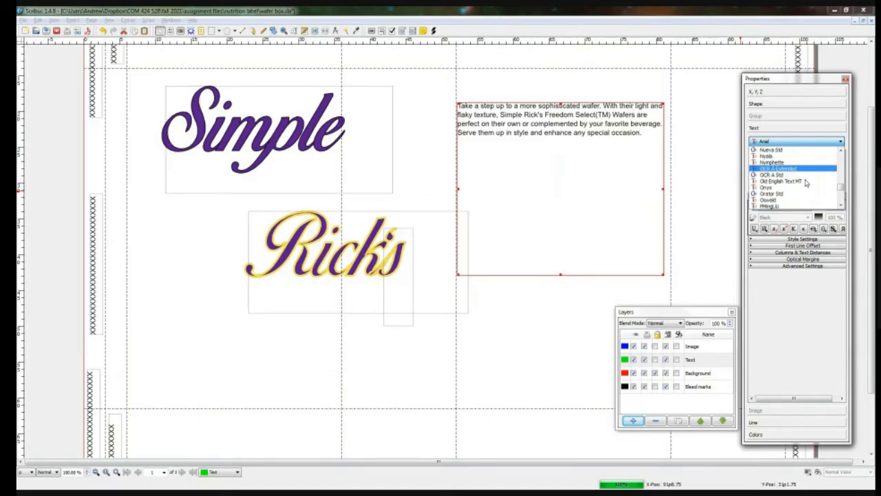
{"action": "key", "text": "p"}
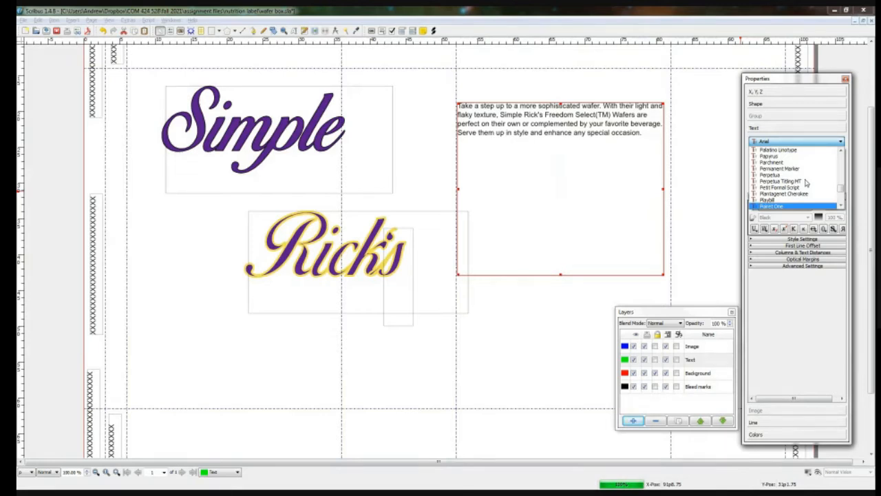
{"action": "key", "text": "Return"}
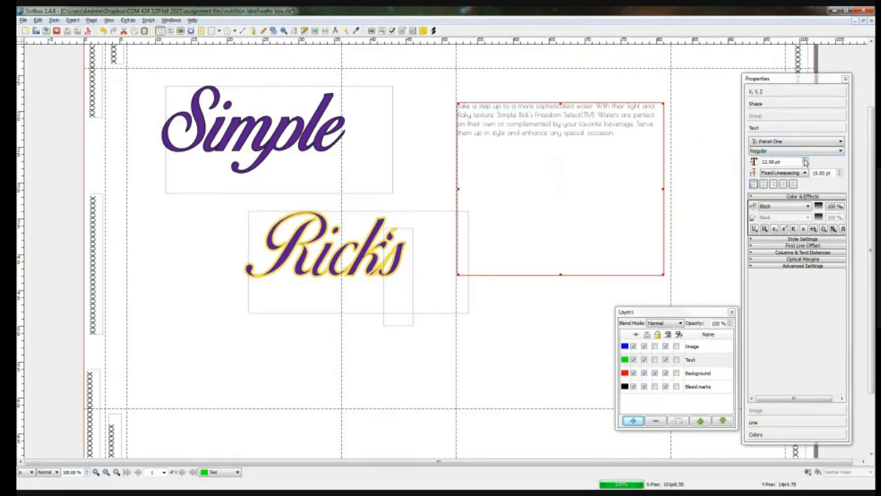
Enlarge the back panel copy's font size to 22 pt
{"action": "left_click", "coordinate": [805, 160]}
{"action": "left_click", "coordinate": [804, 160]}
{"action": "left_click", "coordinate": [804, 160]}
{"action": "left_click", "coordinate": [805, 160]}
{"action": "left_click", "coordinate": [805, 159]}
{"action": "left_click", "coordinate": [804, 159]}
{"action": "left_click", "coordinate": [804, 160]}
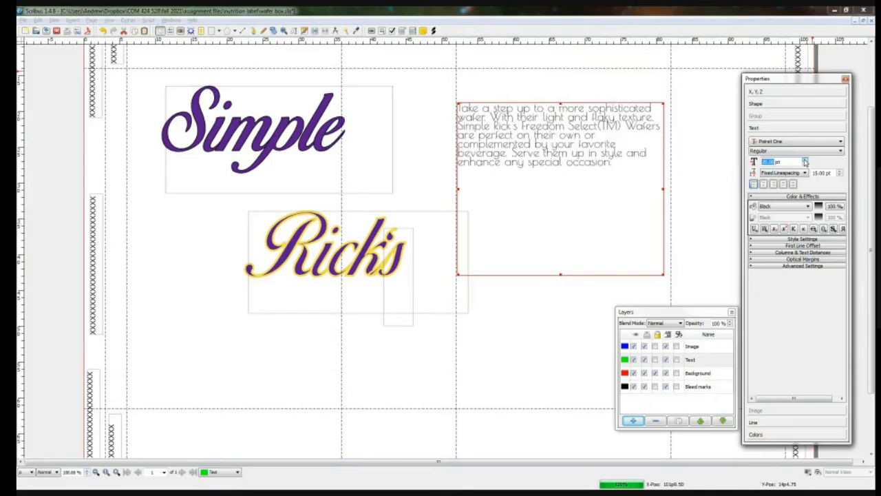
{"action": "left_click", "coordinate": [804, 160]}
{"action": "left_click", "coordinate": [804, 159]}
{"action": "left_click", "coordinate": [804, 159]}
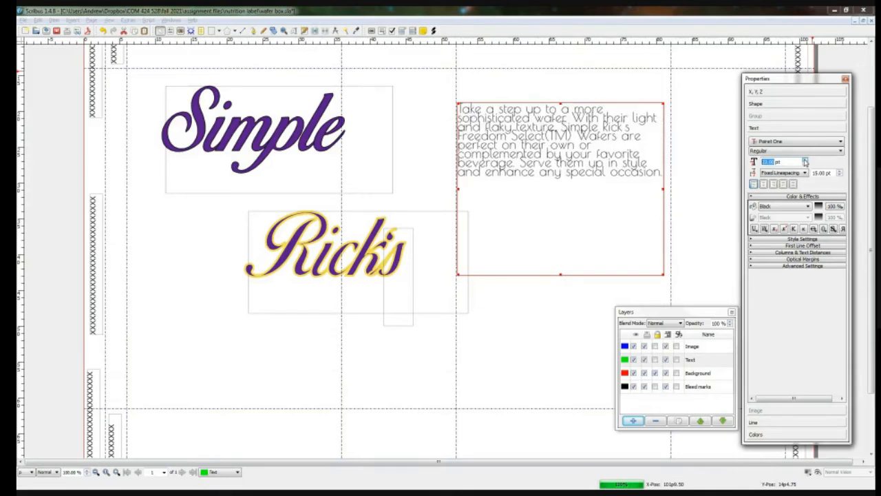
{"action": "left_click", "coordinate": [805, 164]}
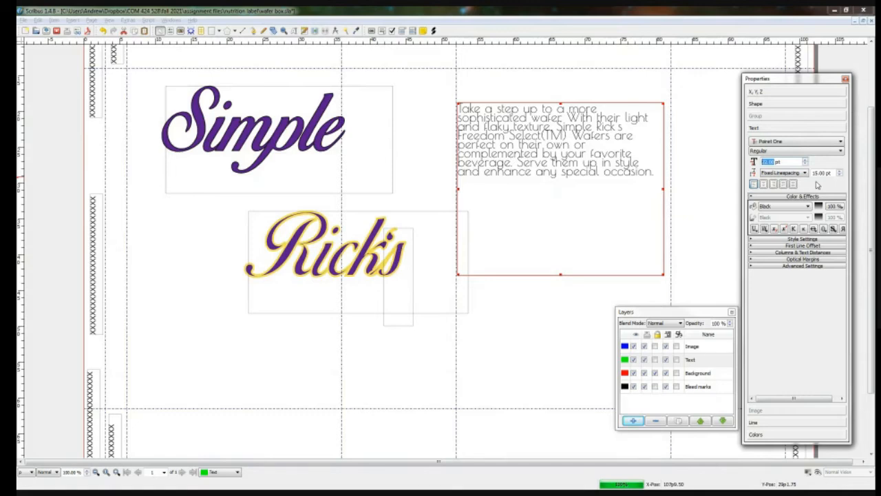
Increase the back panel copy's fixed line spacing to 24 pt
{"action": "left_click", "coordinate": [840, 172]}
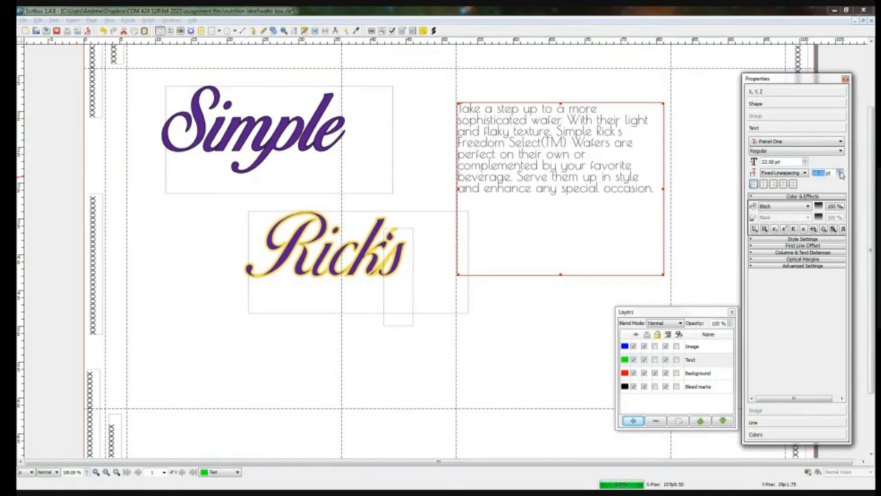
{"action": "left_click", "coordinate": [840, 173]}
{"action": "left_click", "coordinate": [840, 173]}
{"action": "left_click", "coordinate": [841, 173]}
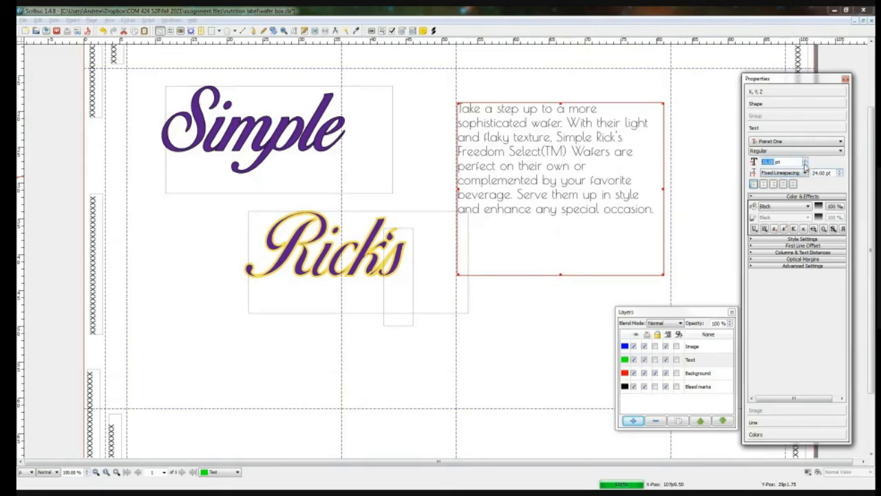
Reduce the back panel copy's font size to 18 pt and set its fixed line spacing to 22 pt
{"action": "left_click", "coordinate": [805, 165]}
{"action": "left_click", "coordinate": [805, 164]}
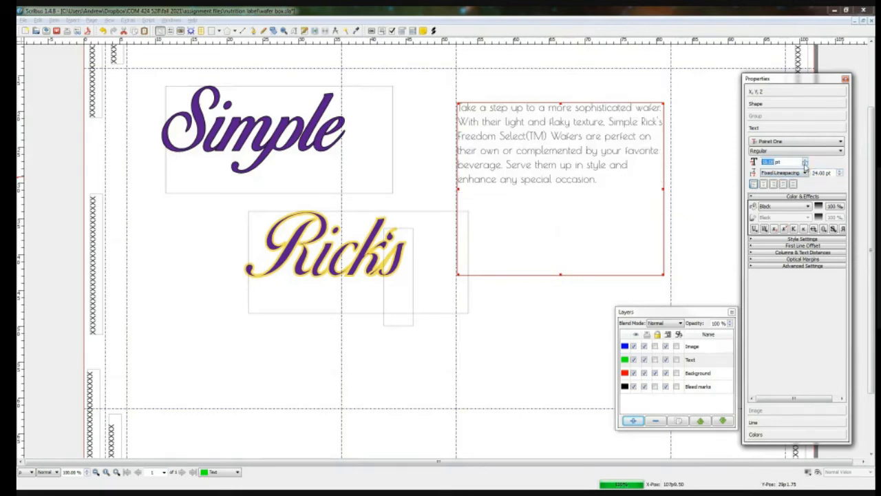
{"action": "left_click", "coordinate": [839, 176]}
{"action": "left_click", "coordinate": [839, 176]}
{"action": "left_click", "coordinate": [840, 177]}
{"action": "left_click", "coordinate": [840, 176]}
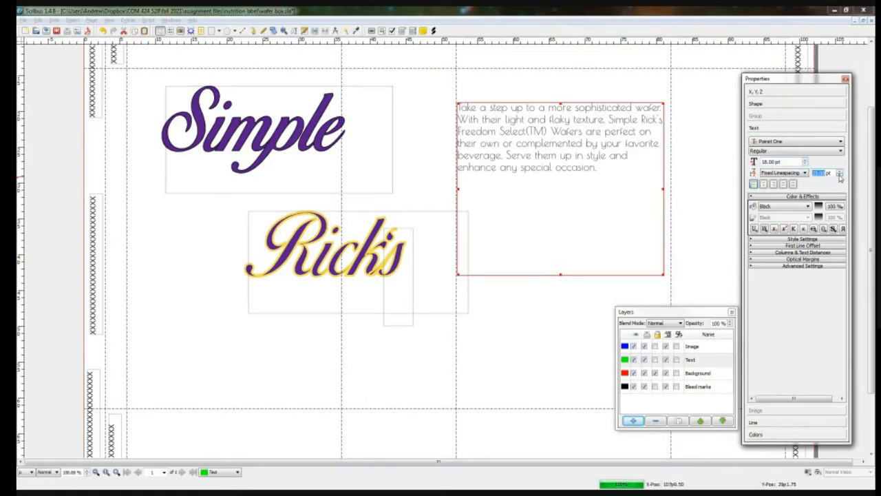
{"action": "left_click", "coordinate": [840, 173]}
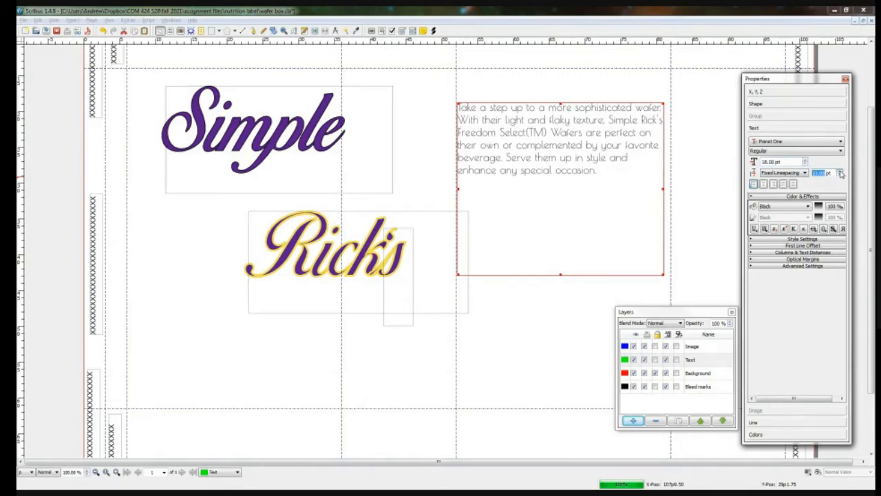
{"action": "left_click", "coordinate": [840, 172]}
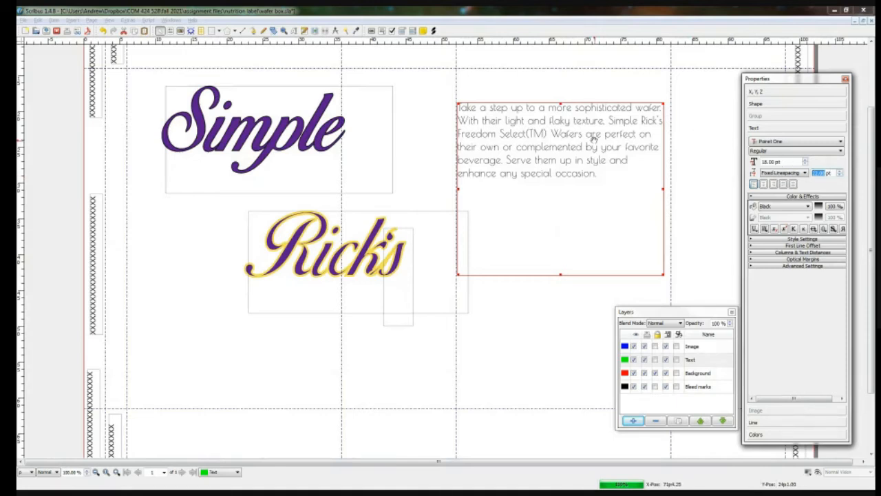
Try a fixed line spacing of 46 pt on the back panel copy, and return it to 22 pt
{"action": "left_click", "coordinate": [840, 172]}
{"action": "left_click", "coordinate": [840, 172]}
{"action": "left_click", "coordinate": [840, 173]}
{"action": "left_click", "coordinate": [841, 173]}
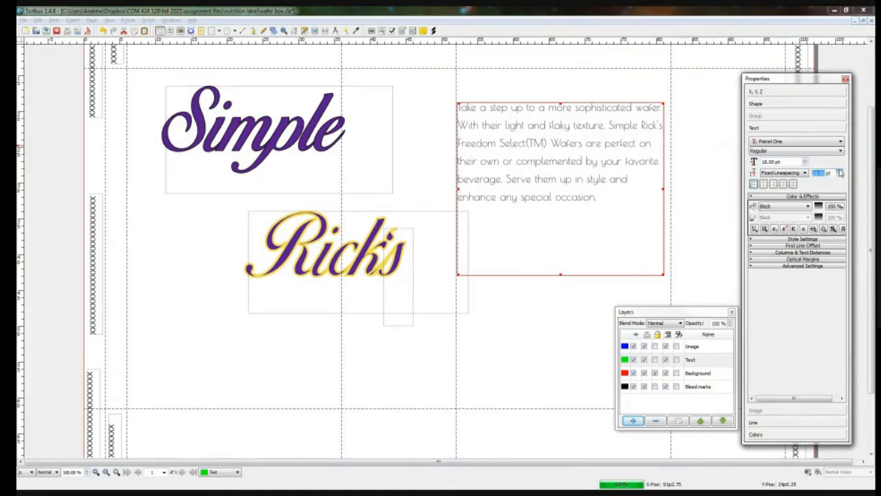
{"action": "left_click", "coordinate": [840, 172]}
{"action": "left_click", "coordinate": [841, 173]}
{"action": "left_click", "coordinate": [840, 173]}
{"action": "left_click", "coordinate": [841, 172]}
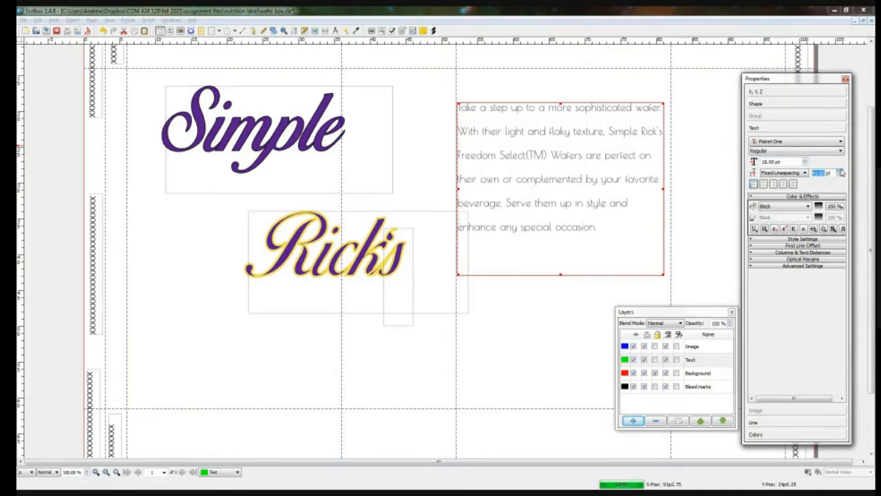
{"action": "left_click", "coordinate": [841, 172]}
{"action": "left_click", "coordinate": [841, 173]}
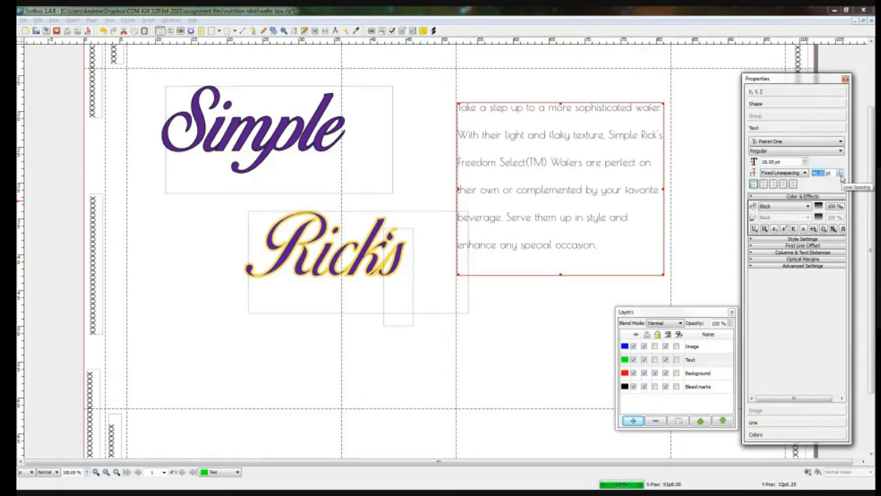
{"action": "type", "text": "22"}
{"action": "key", "text": "Return"}
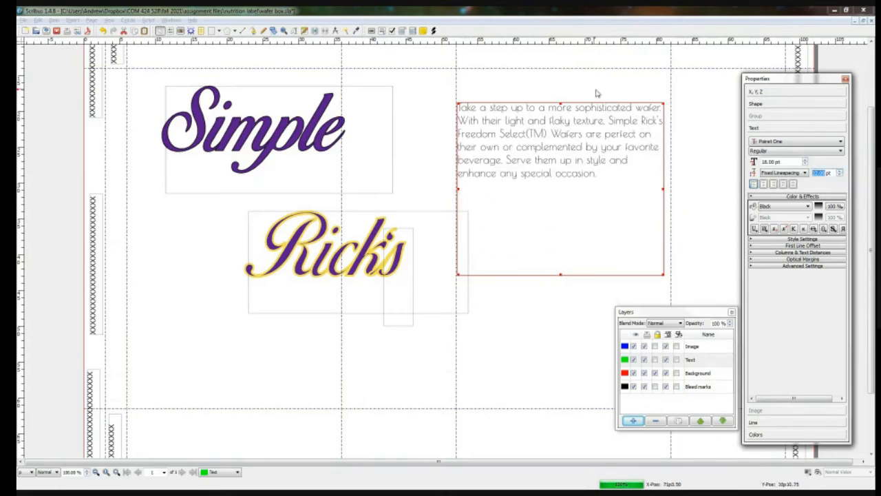
Nudge the back panel copy frame slightly right, just off the panel's fold guide
{"action": "left_click", "coordinate": [592, 122]}
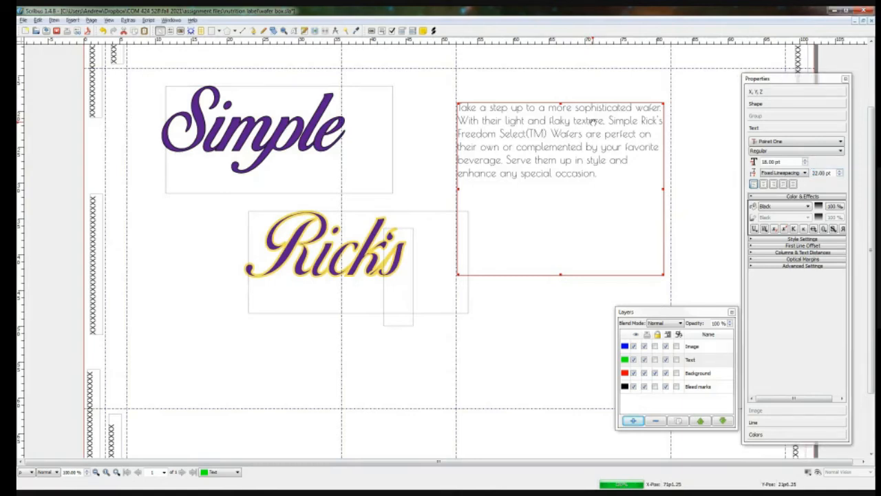
{"action": "left_click_drag", "start_coordinate": [592, 121], "coordinate": [594, 122]}
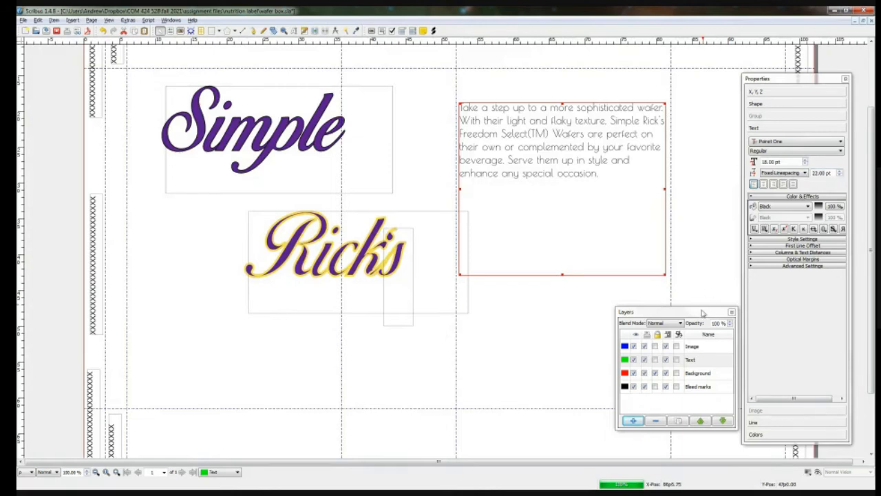
{"action": "left_click_drag", "start_coordinate": [702, 313], "coordinate": [703, 329]}
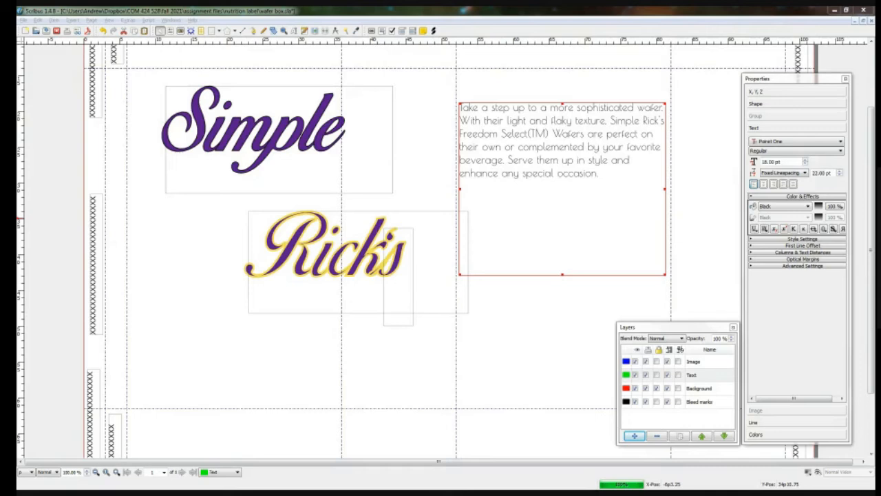
Add a text frame about 30p wide and 5p high below the Rick's wordmark, containing the slogan "Come home to the unique flavor of shattering the grand illusion. Come home to Simple Rick's."
{"action": "left_click", "coordinate": [170, 30]}
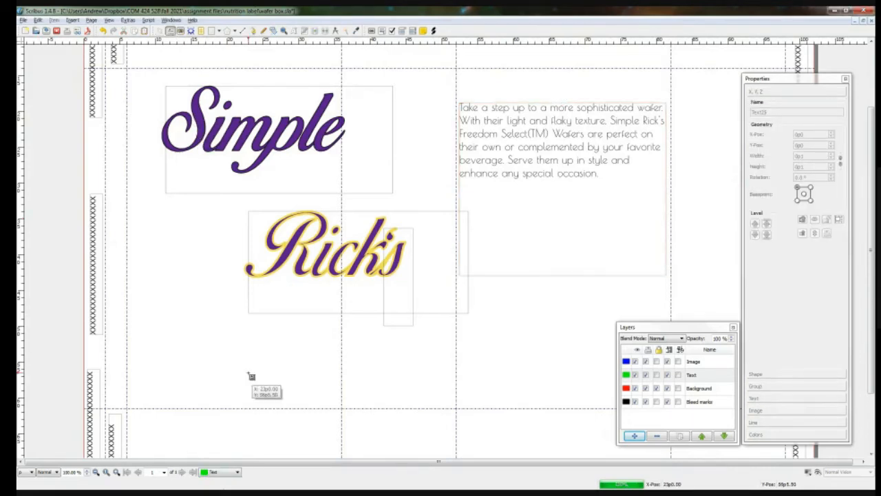
{"action": "left_click_drag", "start_coordinate": [200, 327], "coordinate": [416, 364]}
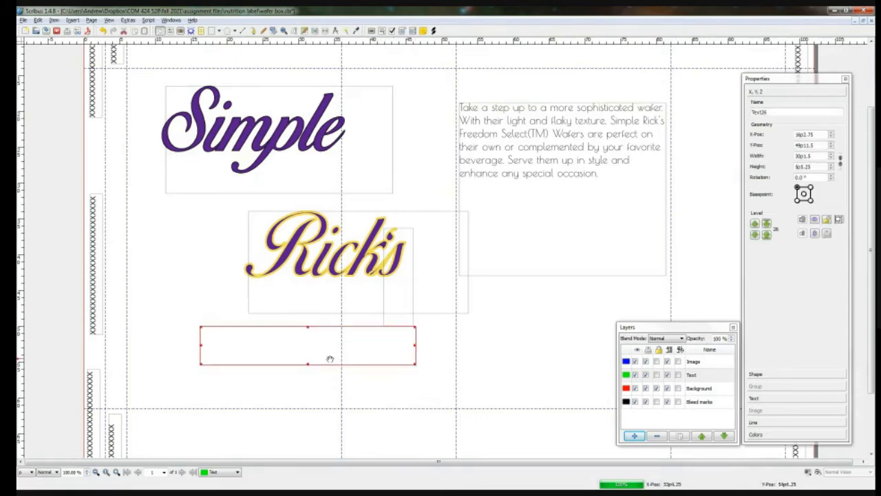
{"action": "type", "text": "Come home to the unique flavor of shattering the grand illusion. Come home to Simple Rick's."}
{"action": "key", "text": "ctrl+c"}
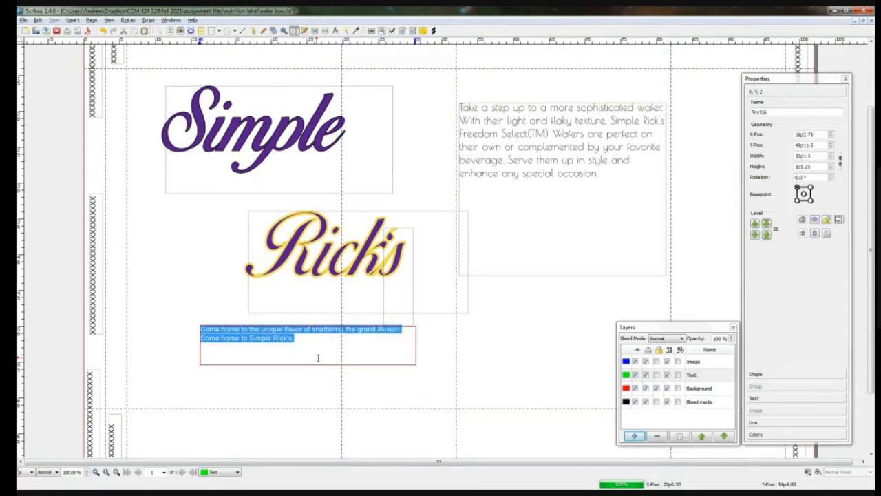
{"action": "left_click", "coordinate": [430, 367]}
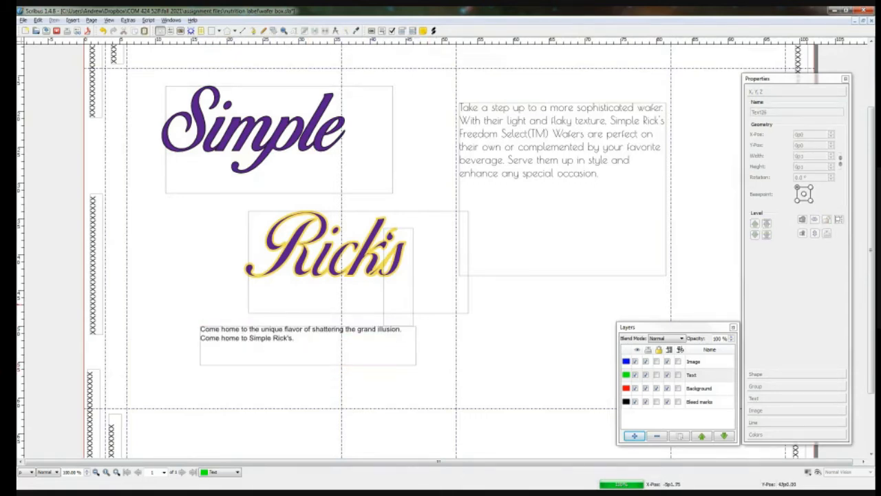
Clear the narrow side panel of floating palettes and draw a text frame about 15p2 wide by 6p8 high near its top
{"action": "key", "text": "alt+Tab"}
{"action": "left_click_drag", "start_coordinate": [792, 77], "coordinate": [117, 80]}
{"action": "left_click_drag", "start_coordinate": [691, 330], "coordinate": [227, 316]}
{"action": "left_click", "coordinate": [289, 303]}
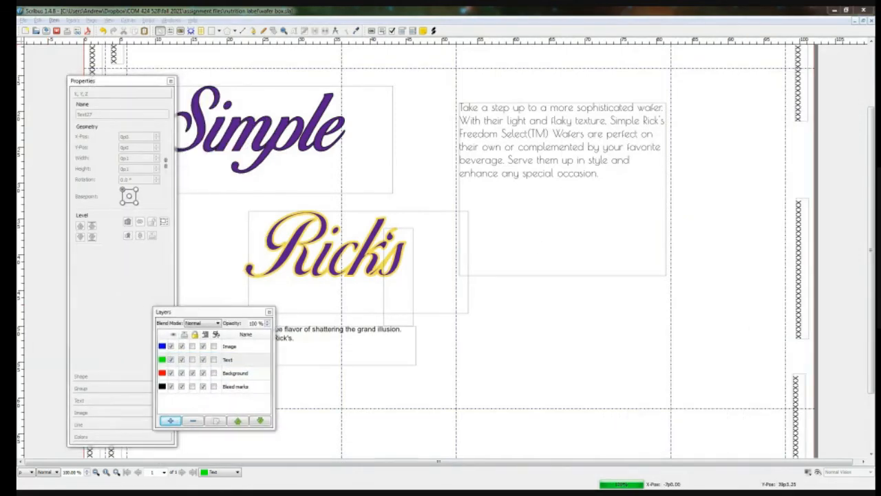
{"action": "key", "text": "t"}
{"action": "mouse_move", "coordinate": [675, 108]}
{"action": "left_mouse_down"}
{"action": "mouse_move", "coordinate": [758, 168]}
{"action": "mouse_move", "coordinate": [783, 157]}
{"action": "left_mouse_up"}
{"action": "double_click", "coordinate": [744, 149]}
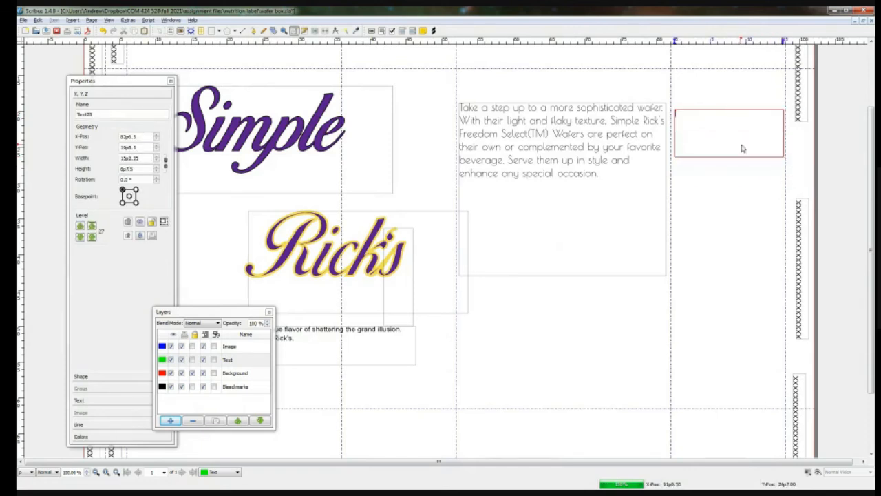
{"action": "key", "text": "ctrl+v"}
{"action": "key", "text": "ctrl+a"}
{"action": "left_click", "coordinate": [757, 142]}
{"action": "key", "text": "Escape"}
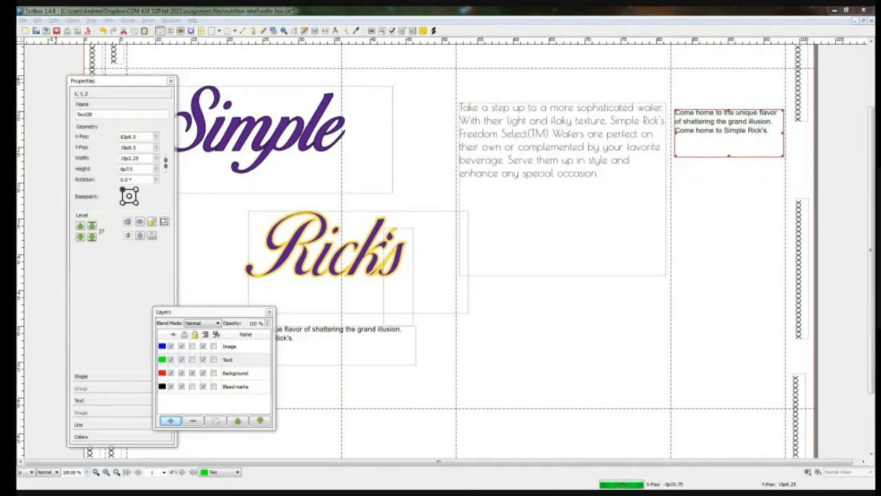
Set the text of the side panel's top frame to "Simple Rick's makes every day delicious."
{"action": "double_click", "coordinate": [736, 134]}
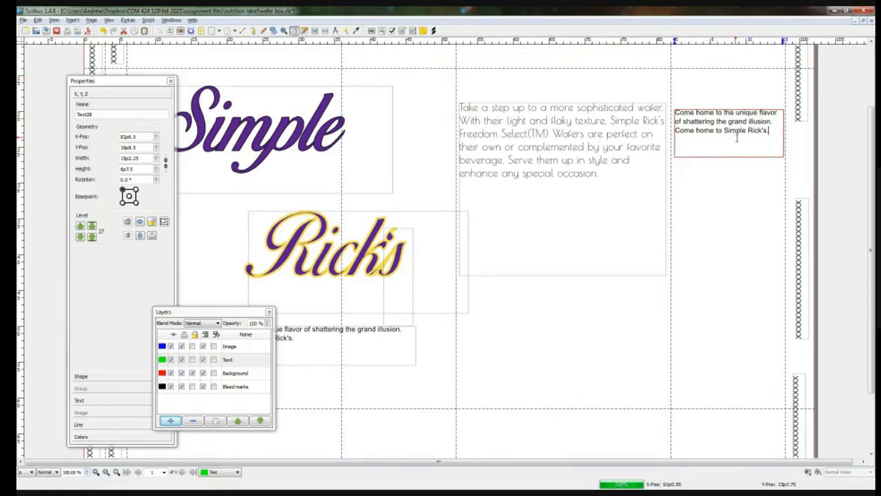
{"action": "key", "text": "ctrl+a"}
{"action": "key", "text": "ctrl+v"}
Add a second side panel frame about 14p8 by 10p2 below the first, with the "Variety and great taste, that's how we help you delight your family" paragraph
{"action": "left_click", "coordinate": [170, 30]}
{"action": "left_click_drag", "start_coordinate": [677, 163], "coordinate": [781, 234]}
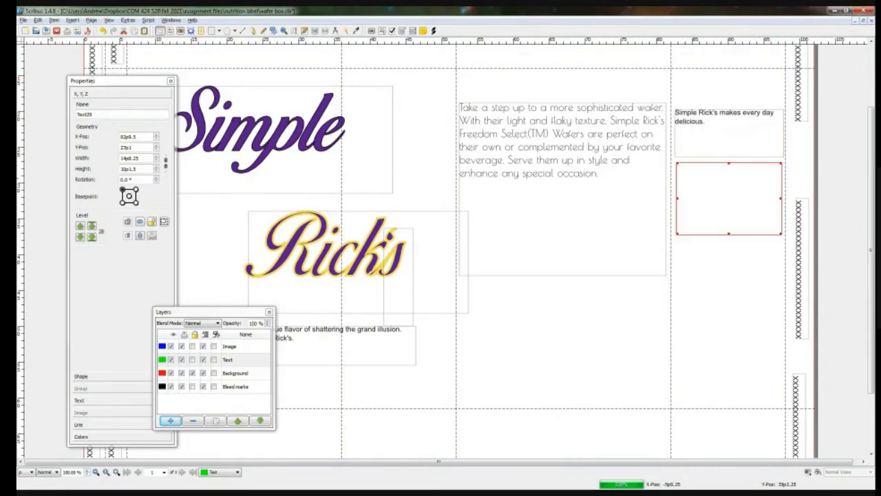
{"action": "double_click", "coordinate": [712, 195]}
{"action": "key", "text": "ctrl+v"}
{"action": "key", "text": "ctrl+a"}
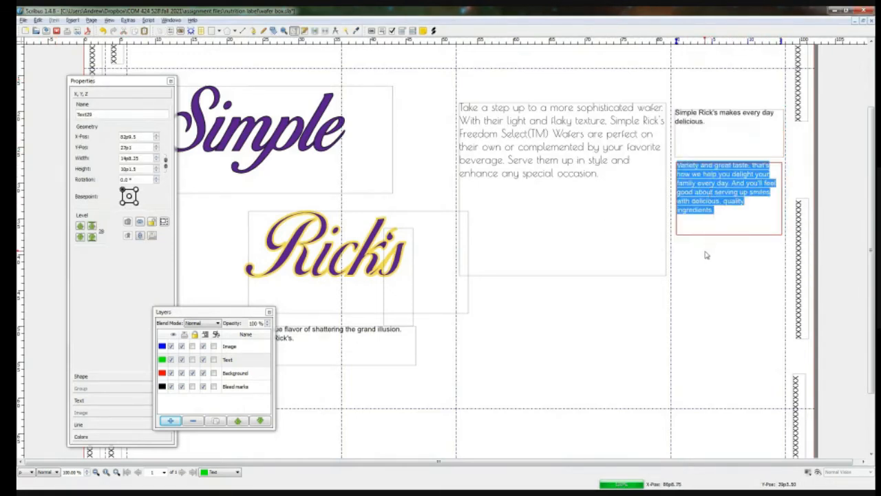
{"action": "left_click", "coordinate": [707, 255]}
Add a third side panel frame about 14p6 by 11p5 below, with the "We promise products your family will ask for every time" guarantee paragraph
{"action": "key", "text": "t"}
{"action": "left_click_drag", "start_coordinate": [677, 242], "coordinate": [782, 323]}
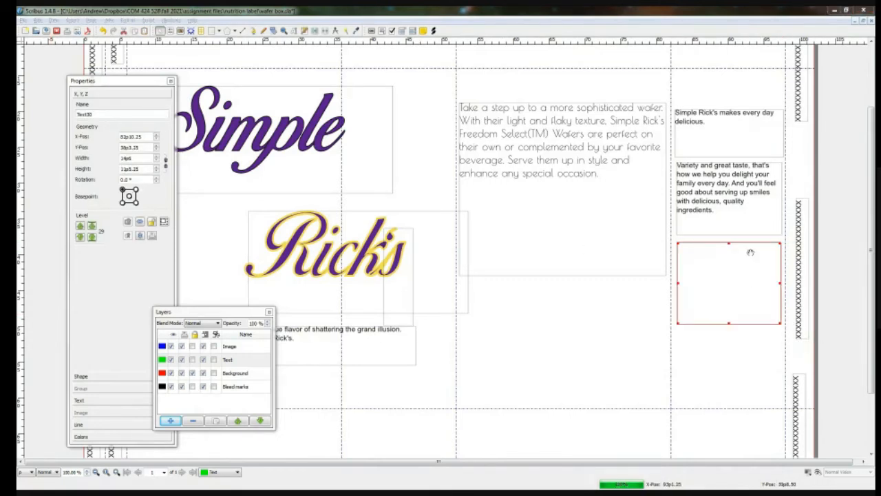
{"action": "double_click", "coordinate": [730, 264]}
{"action": "key", "text": "ctrl+v"}
{"action": "key", "text": "ctrl+a"}
Add a small text frame about 13p11 by 2p5 under the guarantee paragraph and enter the company's phone number
{"action": "left_click", "coordinate": [170, 30]}
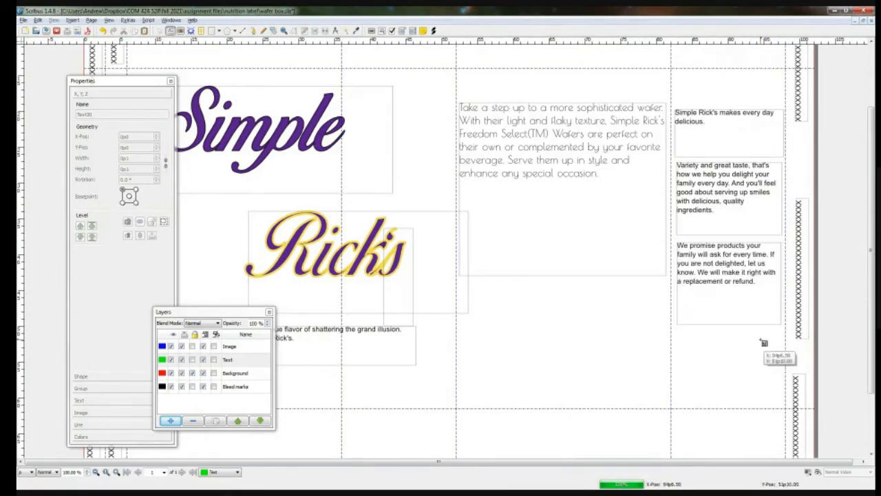
{"action": "left_click_drag", "start_coordinate": [715, 344], "coordinate": [810, 369]}
{"action": "key", "text": "t"}
{"action": "left_click_drag", "start_coordinate": [684, 337], "coordinate": [784, 354]}
{"action": "double_click", "coordinate": [754, 347]}
{"action": "type", "text": "800-555-1212"}
Duplicate the phone number frame, place the copy just below it, and replace its text with the signer's full name
{"action": "left_click", "coordinate": [719, 349]}
{"action": "key", "text": "ctrl+c"}
{"action": "key", "text": "ctrl+v"}
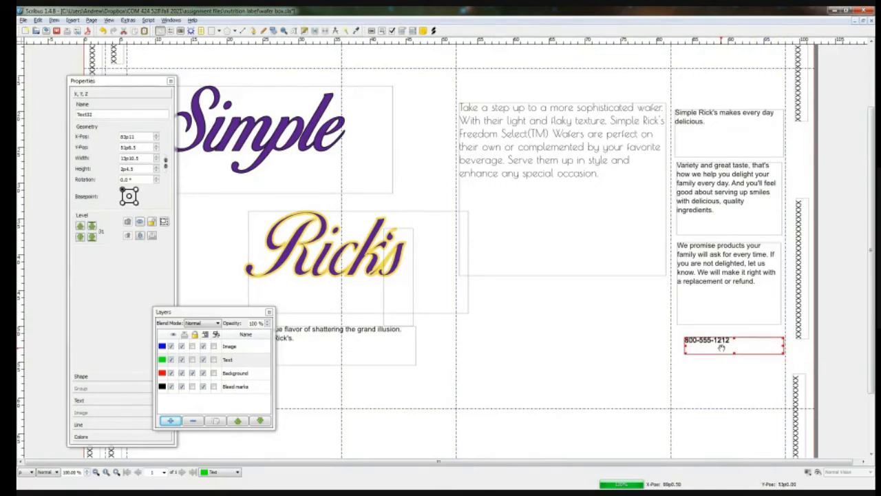
{"action": "left_click_drag", "start_coordinate": [719, 339], "coordinate": [719, 367]}
{"action": "double_click", "coordinate": [719, 367]}
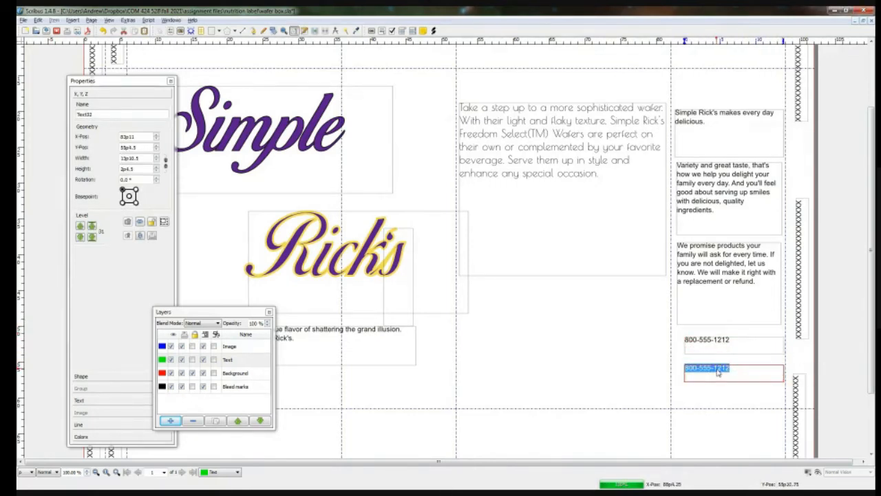
{"action": "type", "text": "Rick D. Sanchez III"}
{"action": "left_click", "coordinate": [619, 342]}
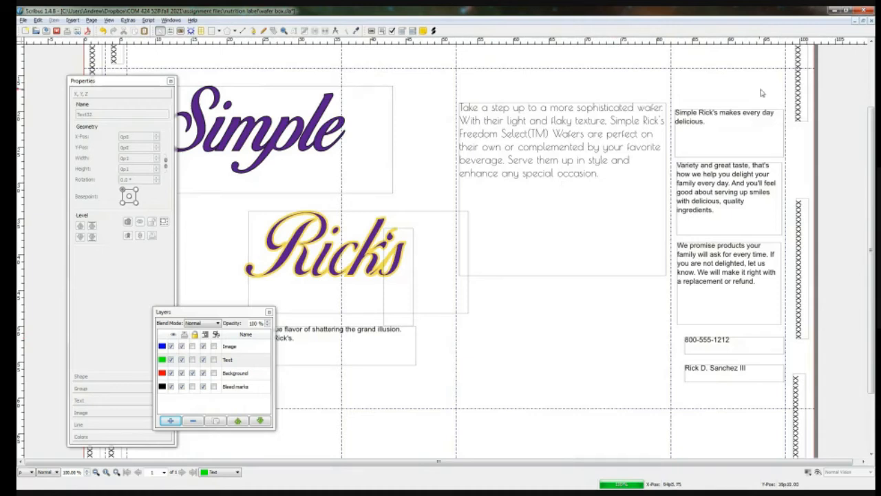
Set the font of the "Simple Rick's makes every day delicious." frame to Poppins
{"action": "left_click", "coordinate": [743, 124]}
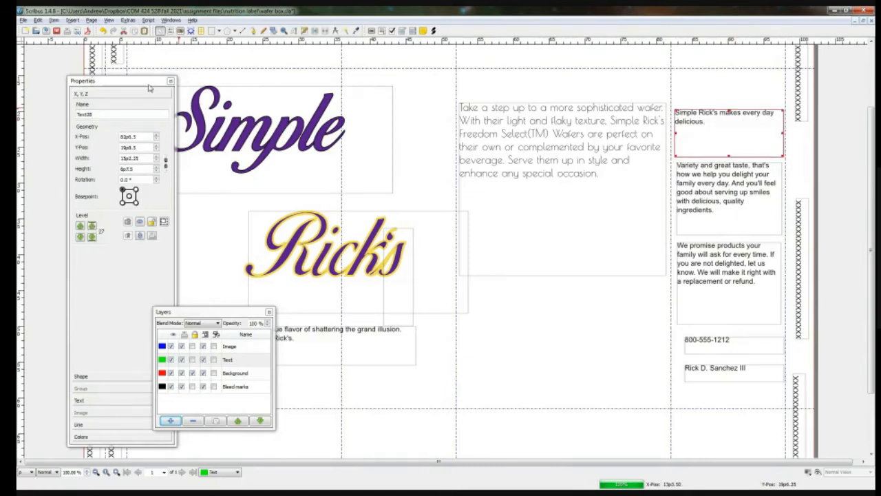
{"action": "left_click_drag", "start_coordinate": [149, 84], "coordinate": [425, 95]}
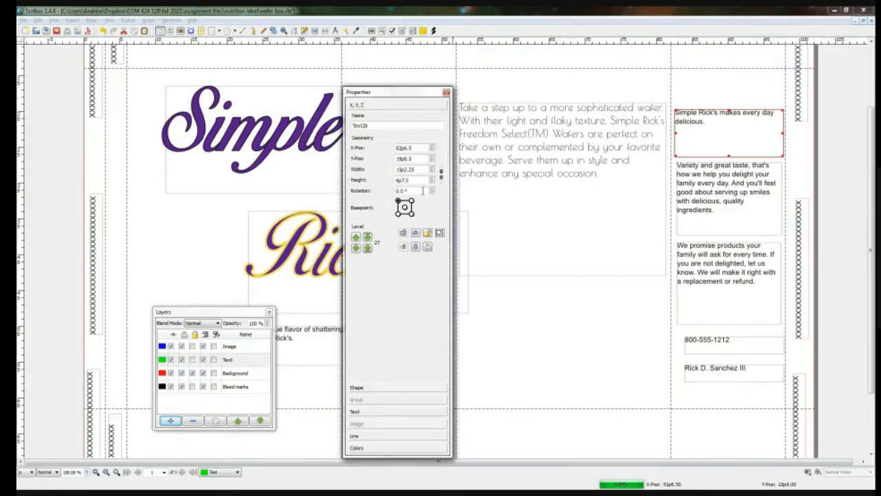
{"action": "left_click", "coordinate": [410, 411]}
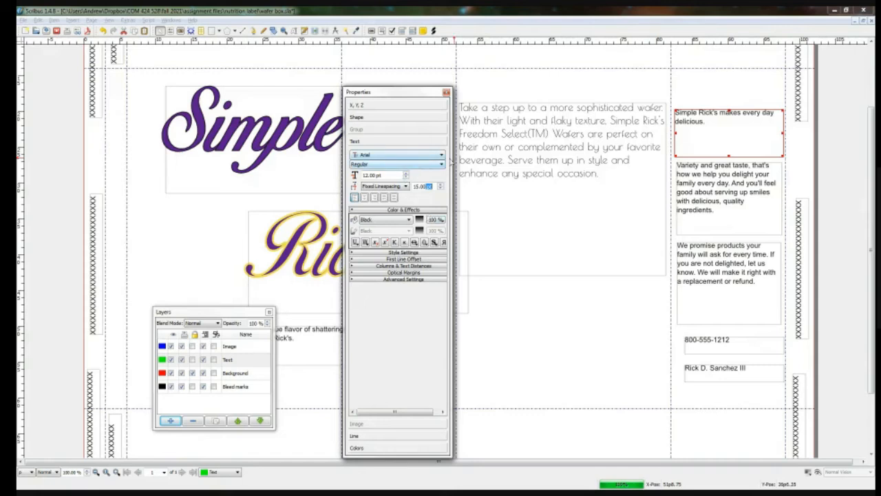
{"action": "left_click", "coordinate": [710, 143]}
{"action": "left_click", "coordinate": [410, 157]}
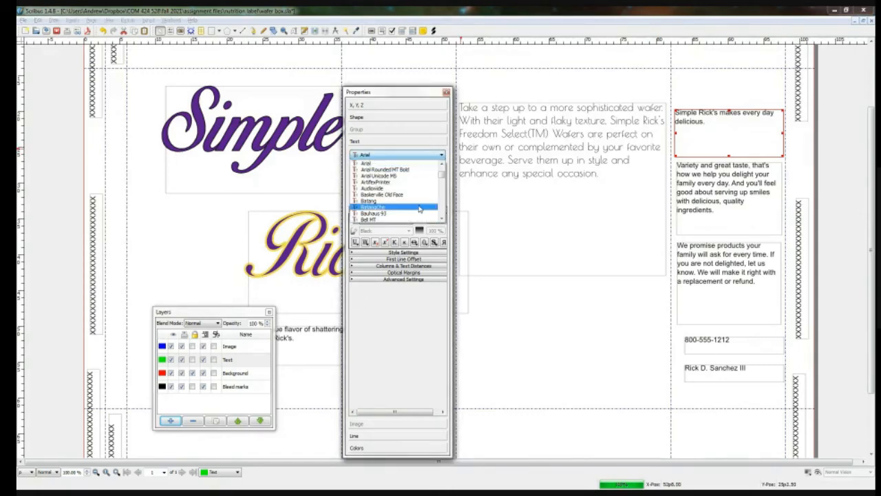
{"action": "key", "text": "Page_Down"}
{"action": "key", "text": "Page_Down"}
{"action": "key", "text": "Page_Down"}
{"action": "key", "text": "Page_Down"}
{"action": "key", "text": "Page_Down"}
{"action": "key", "text": "Page_Down"}
{"action": "key", "text": "Page_Down"}
{"action": "key", "text": "Page_Down"}
{"action": "key", "text": "Page_Down"}
{"action": "key", "text": "Page_Down"}
{"action": "key", "text": "Page_Down"}
{"action": "key", "text": "Page_Down"}
{"action": "key", "text": "Page_Down"}
{"action": "key", "text": "Page_Down"}
{"action": "key", "text": "Page_Down"}
{"action": "key", "text": "Page_Down"}
{"action": "key", "text": "Page_Down"}
{"action": "key", "text": "Page_Down"}
{"action": "key", "text": "Page_Down"}
{"action": "key", "text": "Page_Down"}
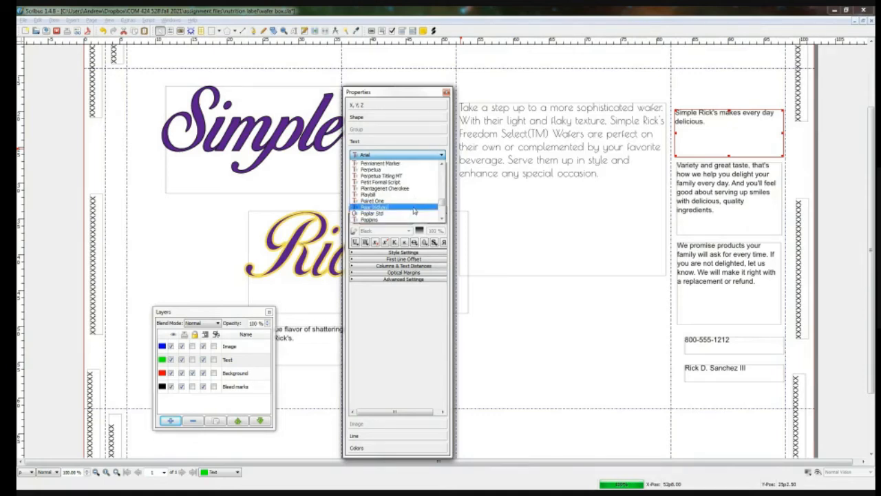
{"action": "left_click", "coordinate": [384, 220]}
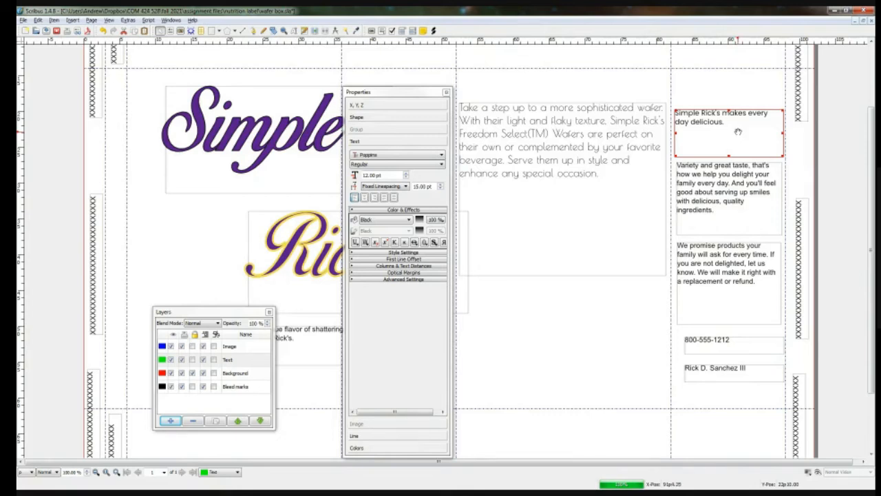
Set the font of the "Variety and great taste" paragraph frame to Poppins
{"action": "left_click", "coordinate": [725, 189]}
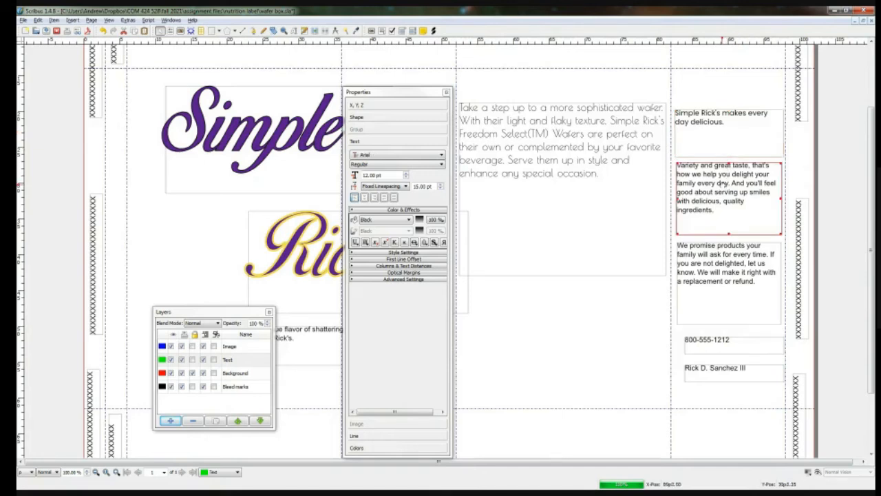
{"action": "left_click", "coordinate": [414, 157]}
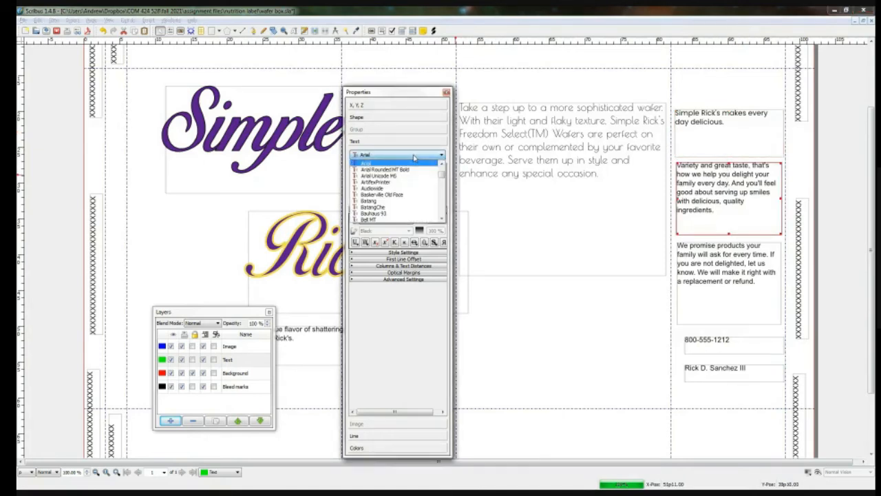
{"action": "type", "text": "pop"}
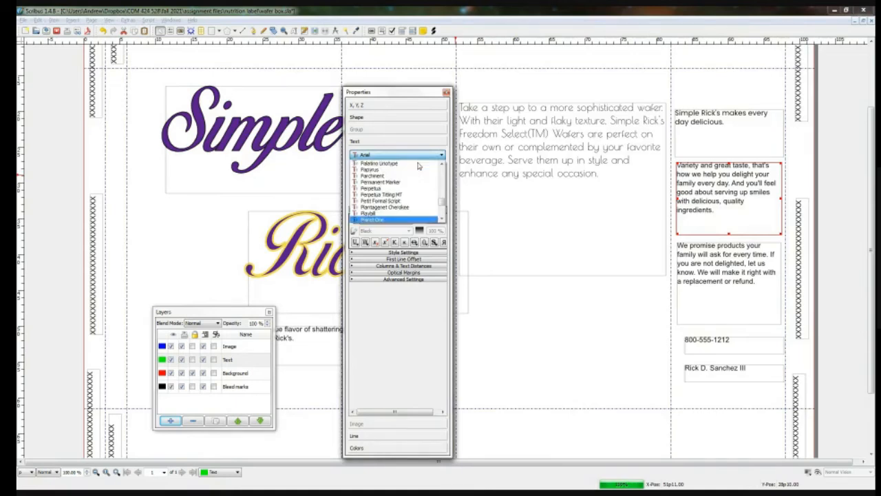
{"action": "type", "text": "i"}
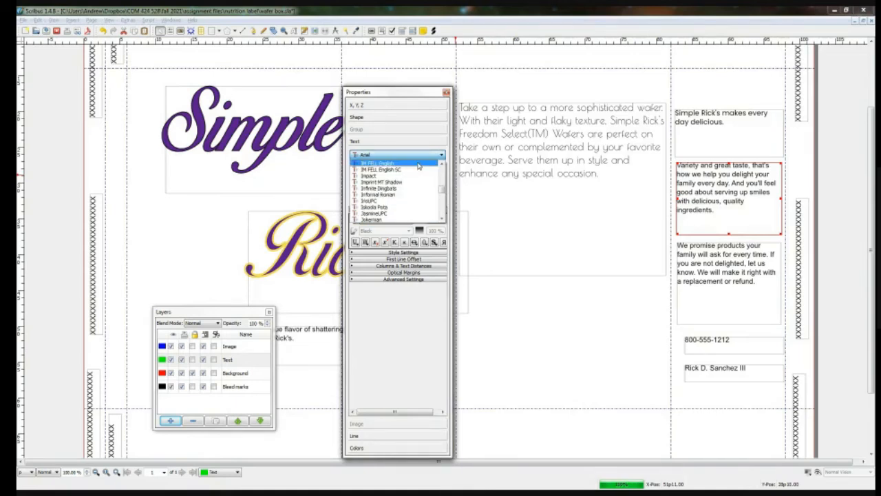
{"action": "type", "text": "pop"}
{"action": "key", "text": "Down"}
{"action": "key", "text": "Down"}
{"action": "key", "text": "Down"}
{"action": "key", "text": "Down"}
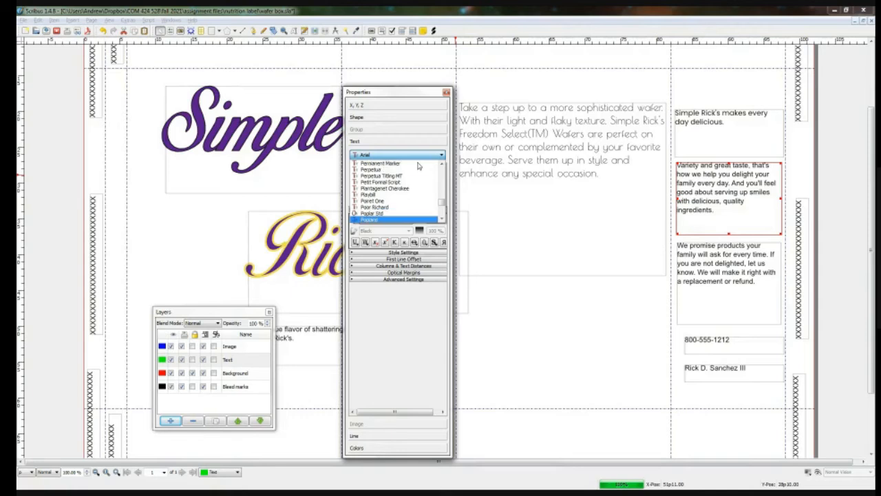
{"action": "key", "text": "Up"}
{"action": "key", "text": "Up"}
{"action": "key", "text": "Up"}
{"action": "key", "text": "Return"}
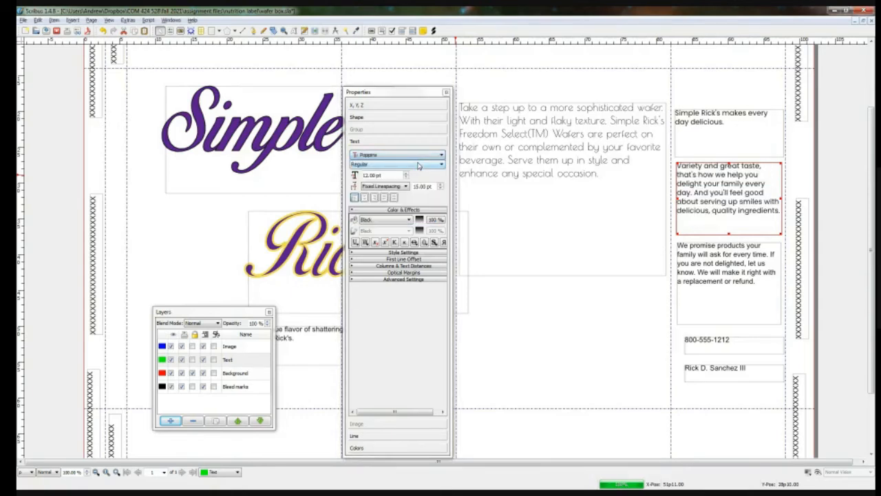
Set the font of the phone number frame to Poppins
{"action": "left_click", "coordinate": [714, 261]}
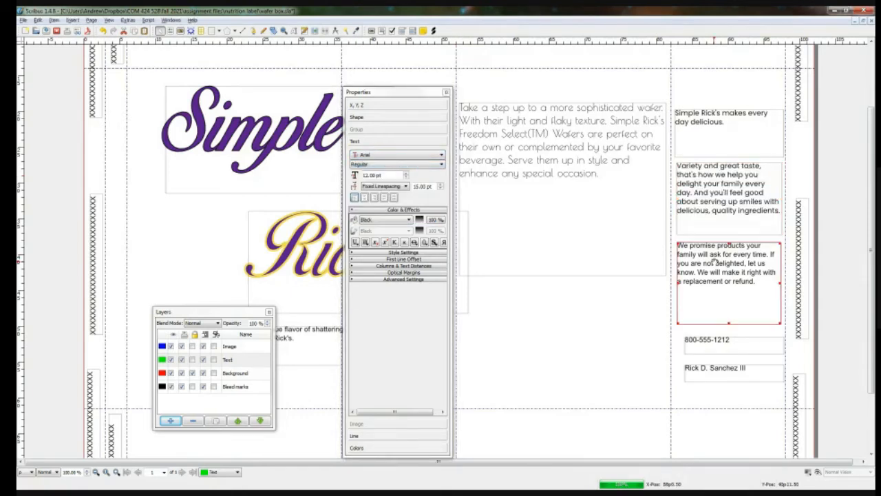
{"action": "left_click", "coordinate": [723, 343]}
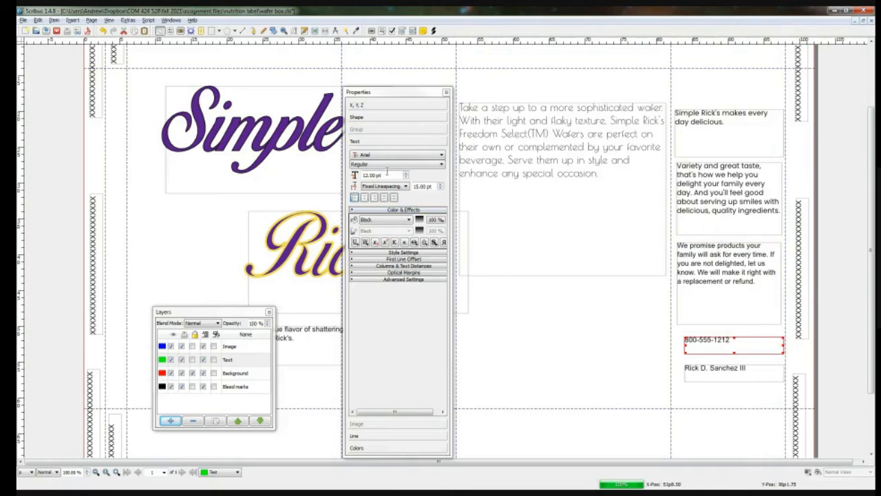
{"action": "left_click", "coordinate": [404, 158]}
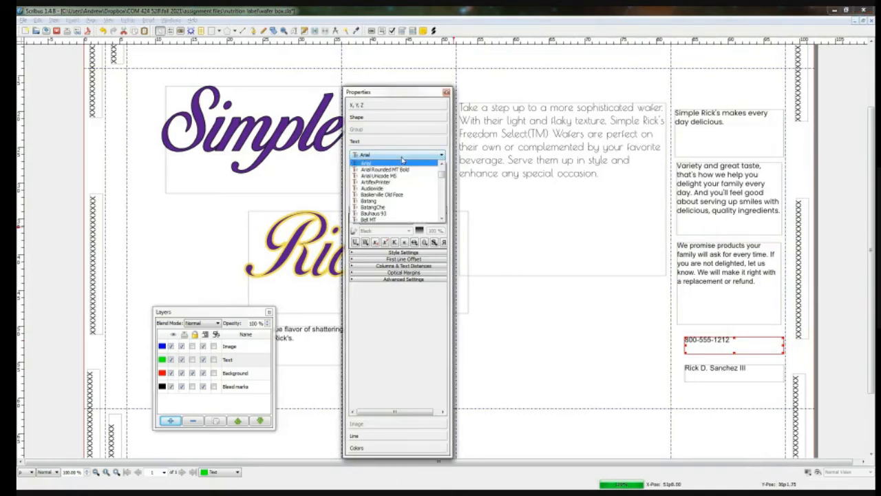
{"action": "scroll", "coordinate": [404, 194], "scroll_direction": "down", "scroll_amount": 10}
{"action": "left_click", "coordinate": [404, 195]}
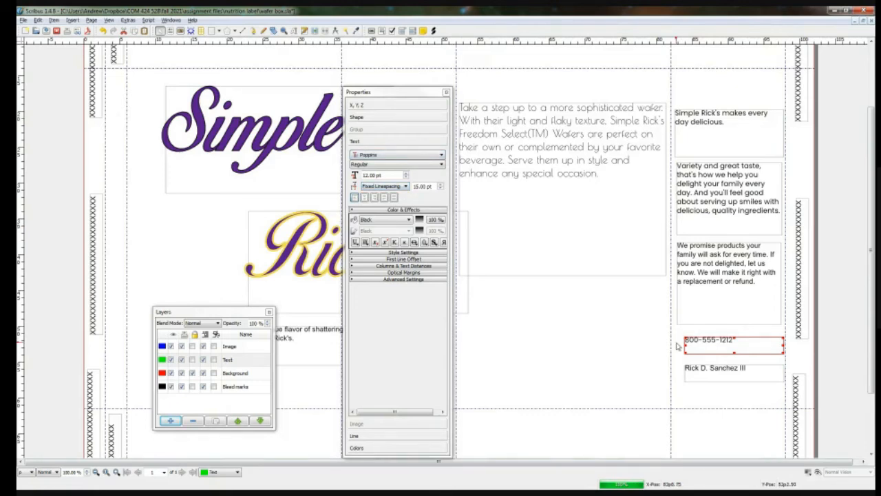
{"action": "left_click", "coordinate": [647, 339]}
Set the font style of the "Simple Rick's makes every day delicious." frame to Black
{"action": "left_click", "coordinate": [728, 135]}
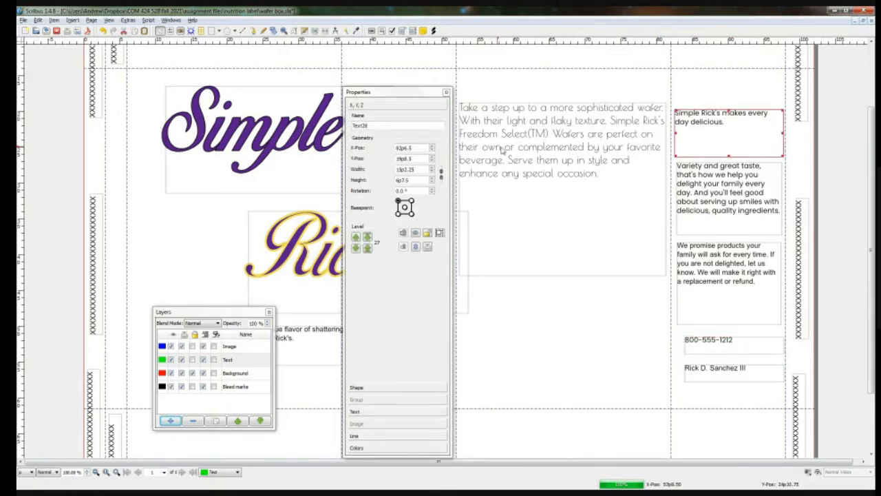
{"action": "left_click", "coordinate": [374, 411]}
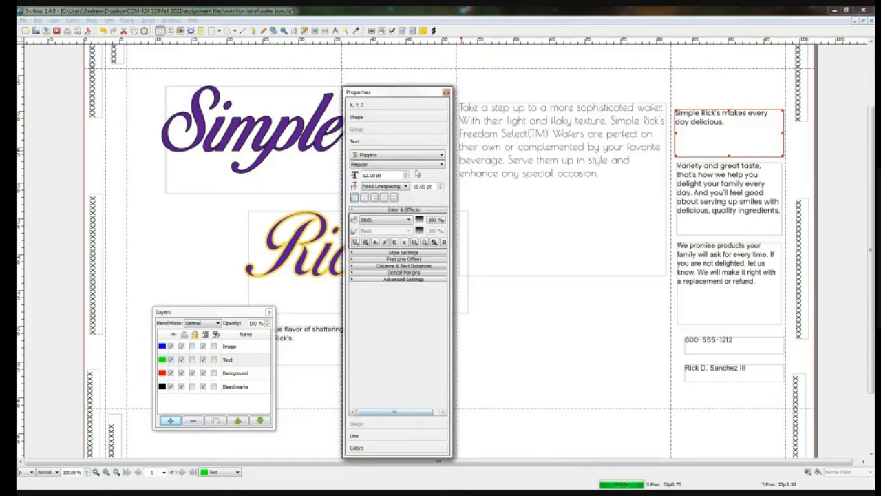
{"action": "left_click", "coordinate": [413, 165]}
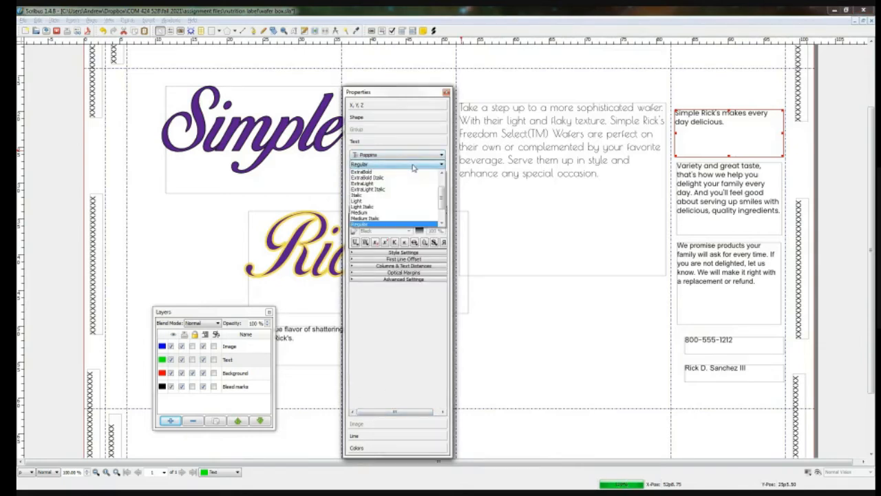
{"action": "left_click_drag", "start_coordinate": [442, 199], "coordinate": [446, 184]}
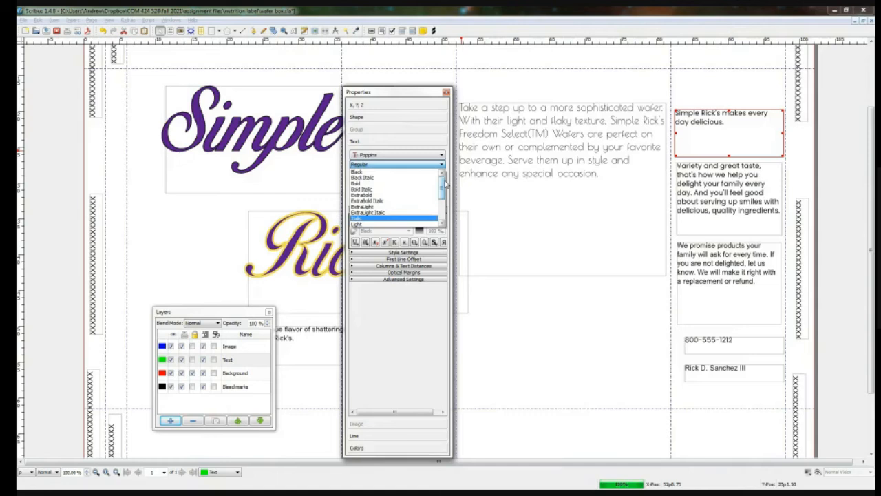
{"action": "left_click", "coordinate": [402, 172]}
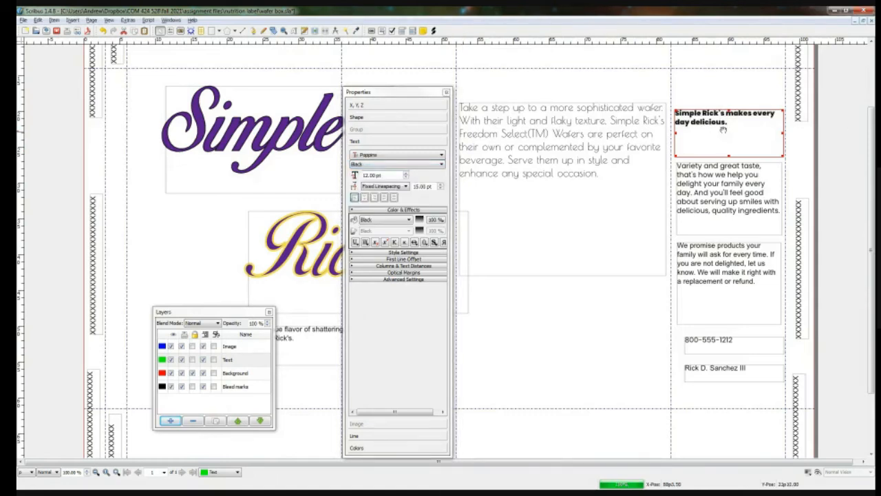
Set the font size of the "Simple Rick's makes every day delicious." headline to 22 pt
{"action": "left_click", "coordinate": [407, 174]}
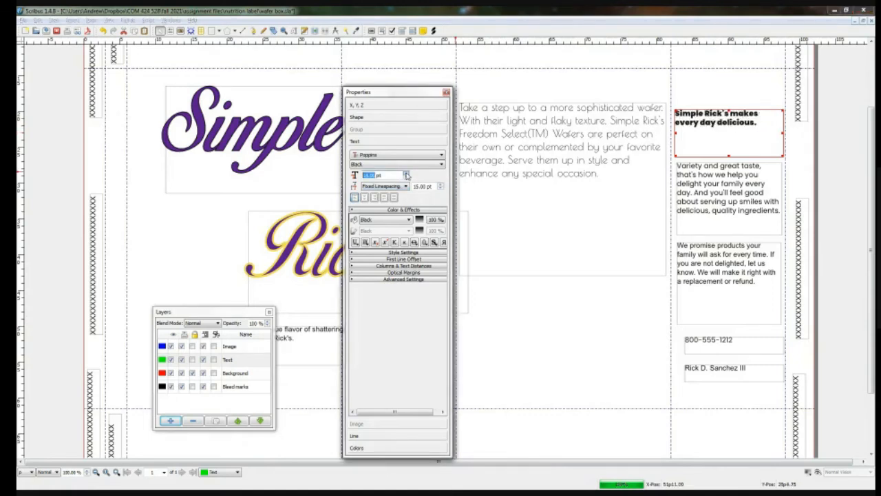
{"action": "left_click", "coordinate": [407, 174]}
{"action": "left_click", "coordinate": [407, 174]}
{"action": "left_click", "coordinate": [407, 174]}
{"action": "left_click", "coordinate": [407, 175]}
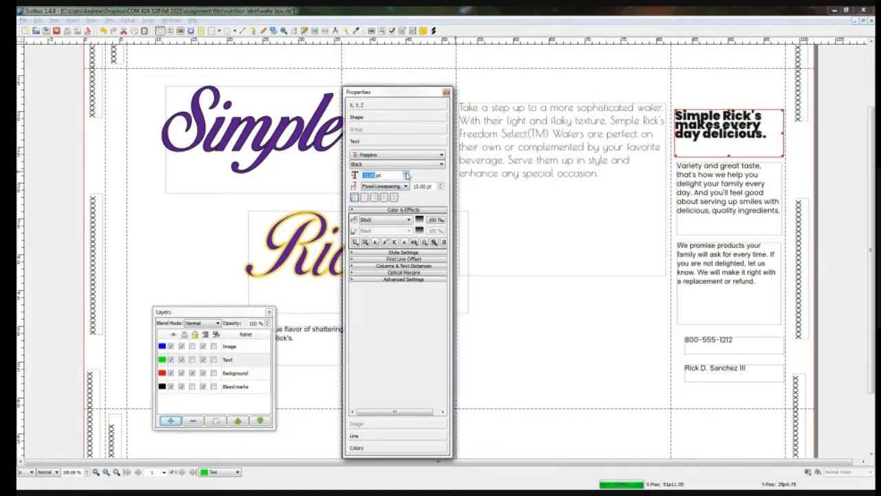
{"action": "left_click", "coordinate": [407, 174]}
Set the fixed line spacing of the "Simple Rick's makes every day delicious." headline to 24 pt
{"action": "left_click", "coordinate": [440, 186]}
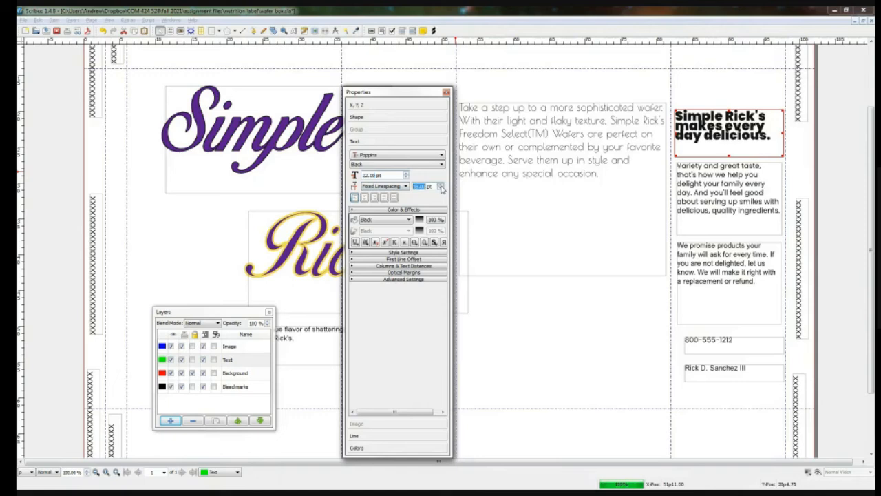
{"action": "left_click", "coordinate": [440, 186]}
{"action": "left_click", "coordinate": [440, 186]}
{"action": "left_click", "coordinate": [440, 185]}
{"action": "left_click", "coordinate": [441, 186]}
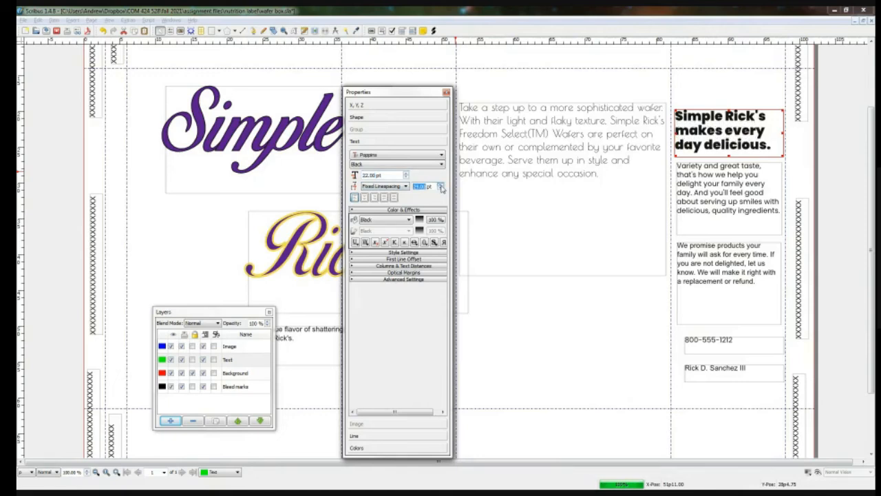
{"action": "left_click", "coordinate": [440, 186]}
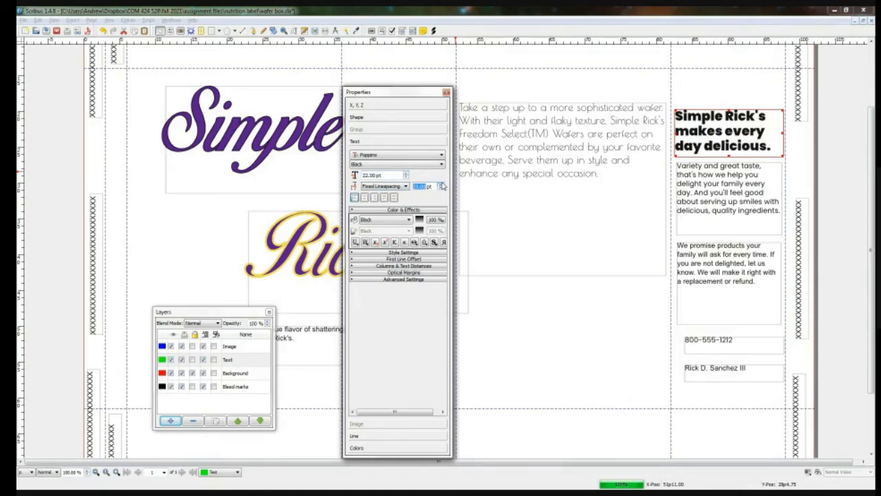
{"action": "left_click", "coordinate": [441, 189]}
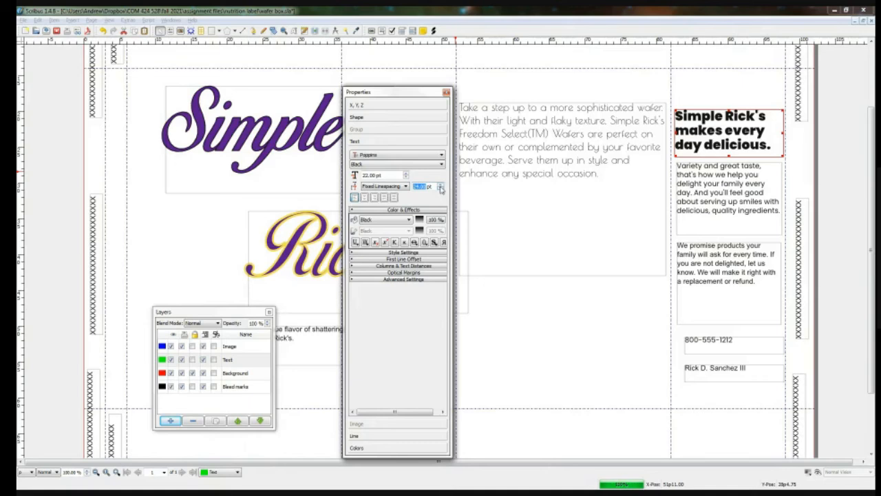
Change the headline's Poppins font style to SemiBold Italic
{"action": "left_click", "coordinate": [430, 164]}
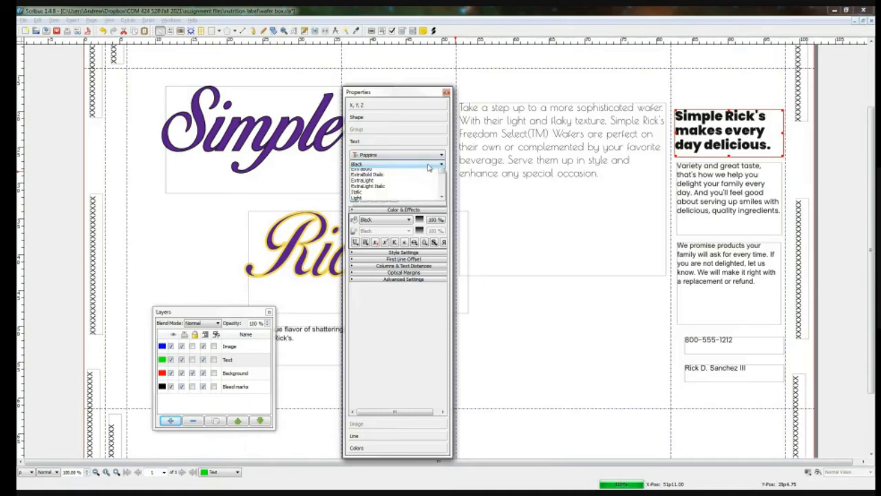
{"action": "scroll", "coordinate": [435, 197], "scroll_direction": "down", "scroll_amount": 2}
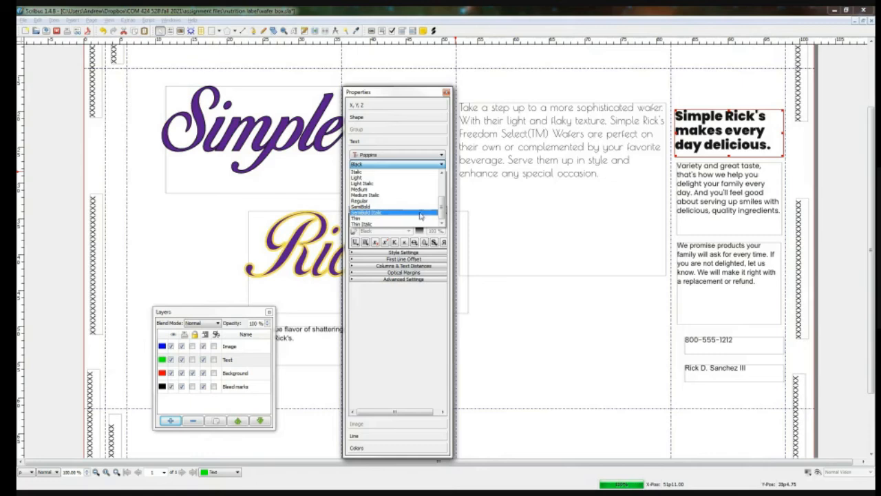
{"action": "scroll", "coordinate": [418, 209], "scroll_direction": "up", "scroll_amount": 2}
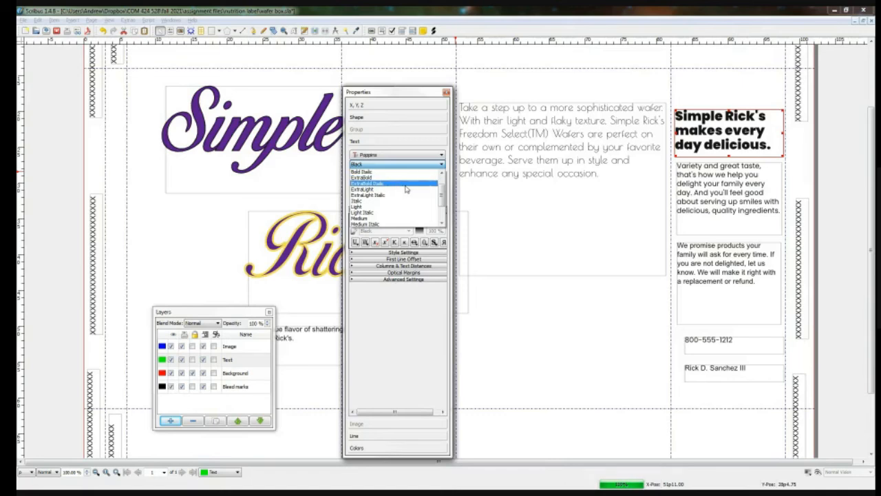
{"action": "scroll", "coordinate": [408, 190], "scroll_direction": "up", "scroll_amount": 1}
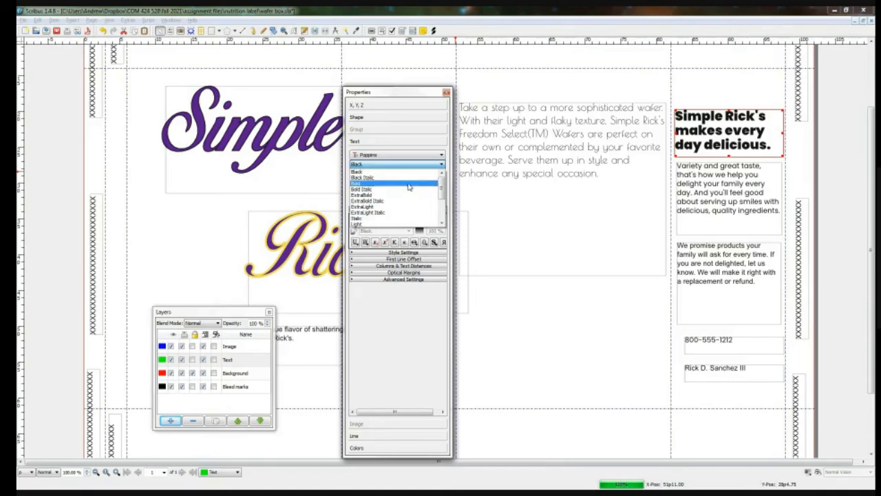
{"action": "scroll", "coordinate": [410, 194], "scroll_direction": "down", "scroll_amount": 1}
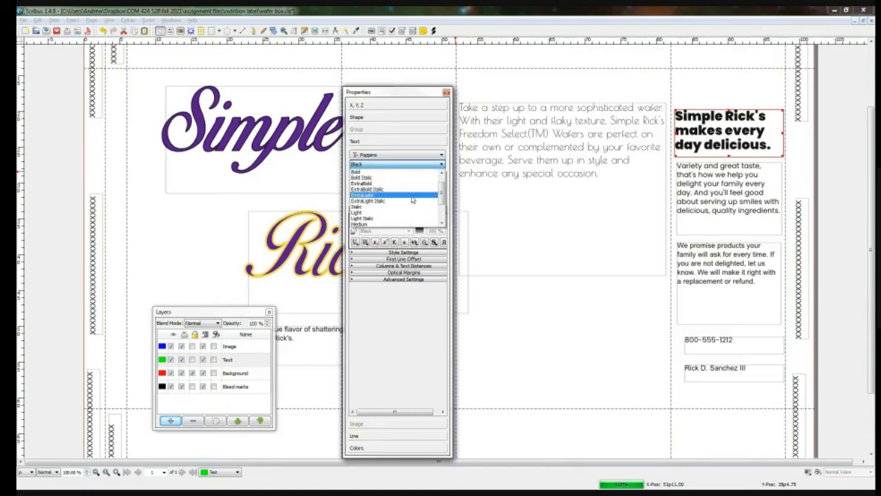
{"action": "scroll", "coordinate": [409, 208], "scroll_direction": "down", "scroll_amount": 2}
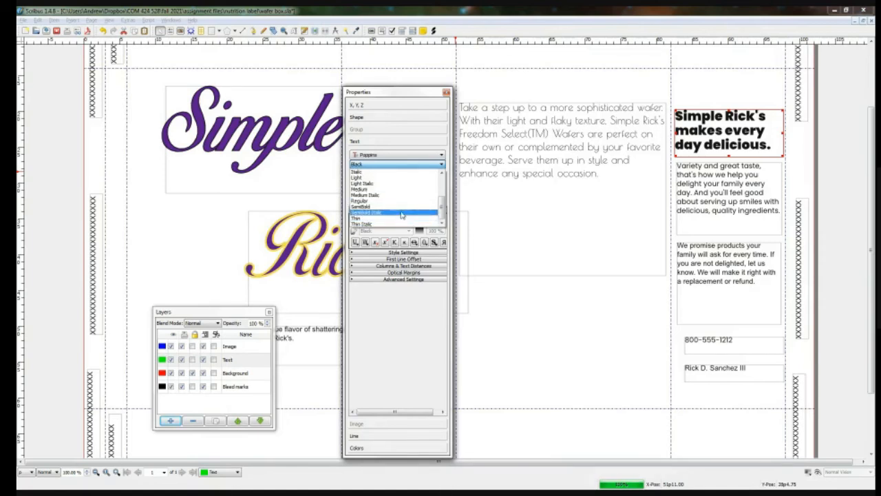
{"action": "left_click", "coordinate": [402, 214]}
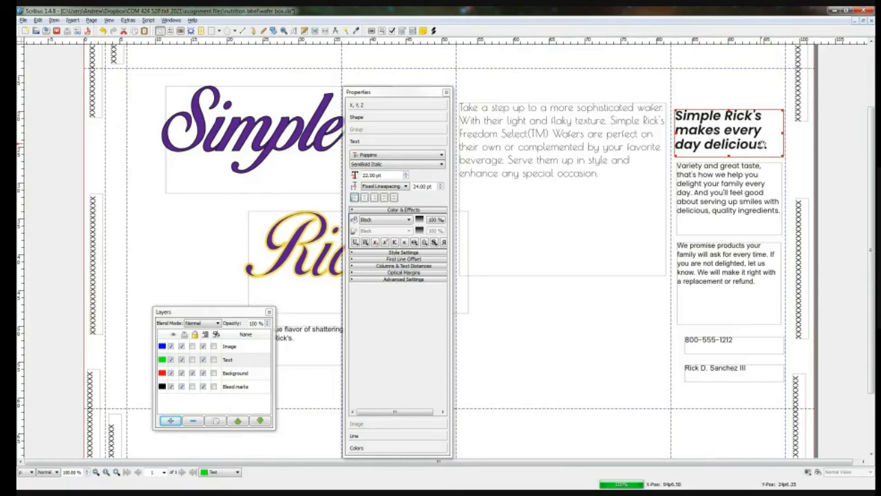
Set the font style of the phone number frame to Italic
{"action": "left_click", "coordinate": [708, 345]}
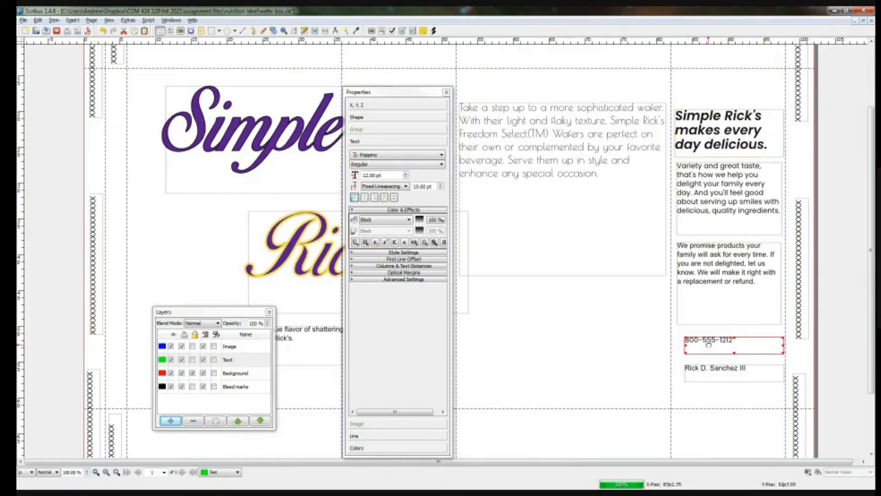
{"action": "left_click", "coordinate": [394, 164]}
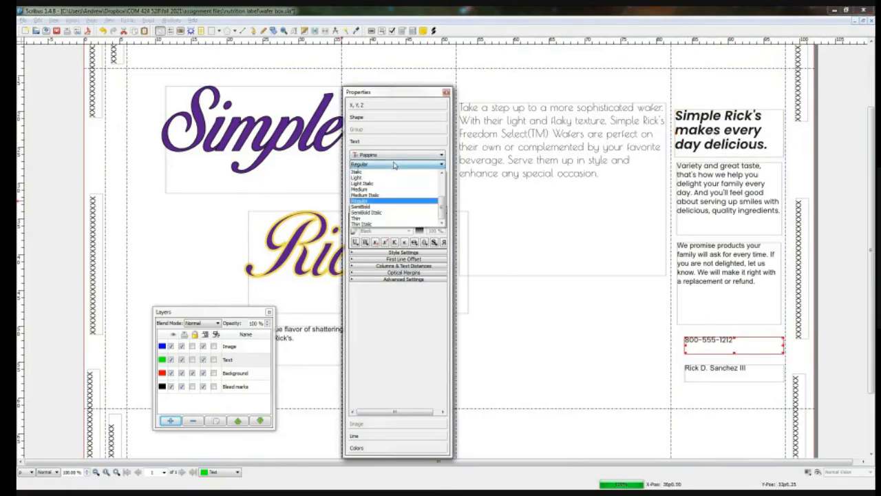
{"action": "left_click", "coordinate": [395, 173]}
{"action": "left_click", "coordinate": [582, 301]}
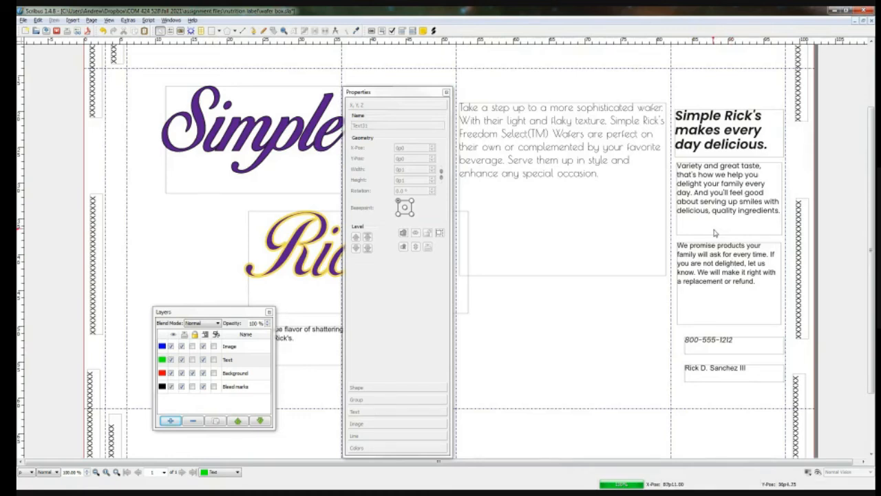
Highlight the "(TM)" characters after "Freedom Select" in the back panel paragraph, and clear the selection
{"action": "left_click", "coordinate": [536, 133]}
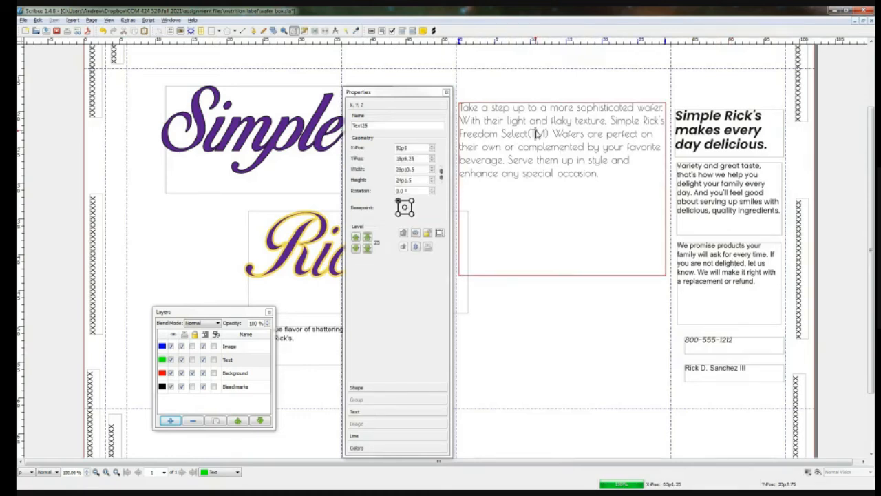
{"action": "left_click_drag", "start_coordinate": [550, 133], "coordinate": [545, 134]}
{"action": "left_click", "coordinate": [551, 140]}
{"action": "key", "text": "shift+Left"}
{"action": "key", "text": "shift+Left"}
{"action": "key", "text": "shift+Left"}
{"action": "key", "text": "shift+Left"}
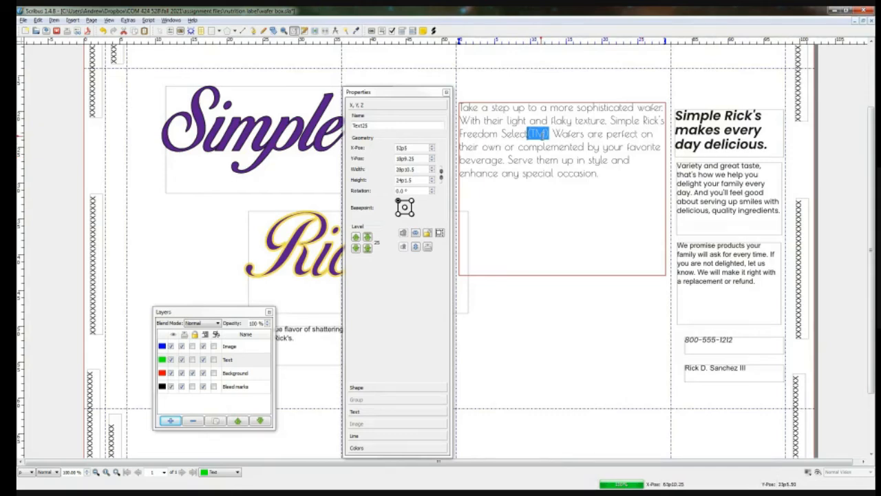
{"action": "left_click", "coordinate": [589, 291]}
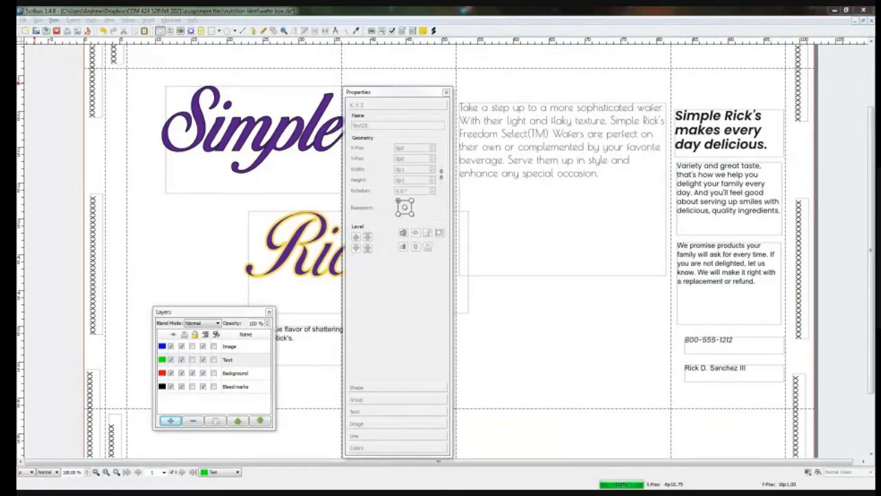
Switch to the Wakamai Fondue site in the browser and load PoiretOne-Regular.ttf from the Poiret_One folder inside the fonts folder
{"action": "left_click_drag", "start_coordinate": [16, 111], "coordinate": [236, 79]}
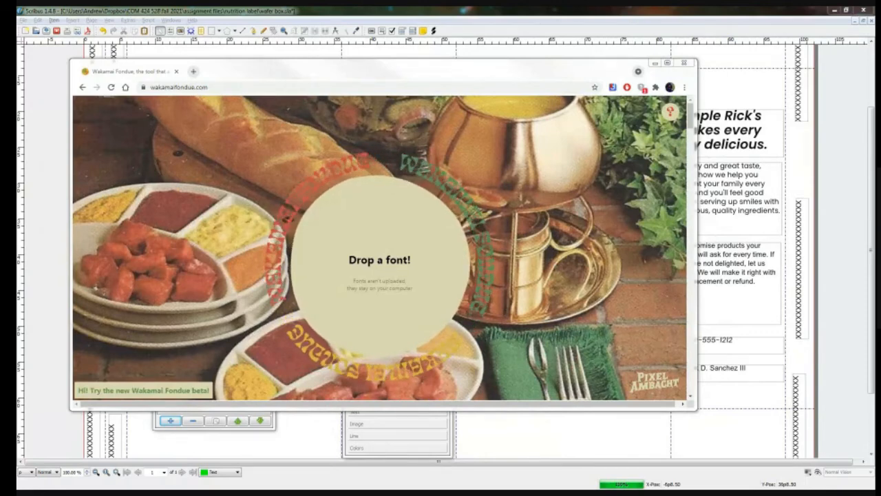
{"action": "left_click_drag", "start_coordinate": [17, 85], "coordinate": [541, 59]}
{"action": "left_click", "coordinate": [450, 112]}
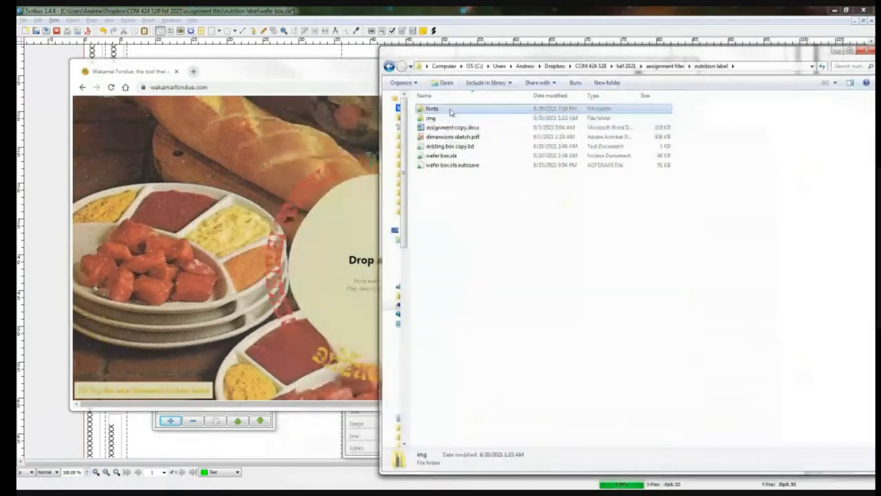
{"action": "double_click", "coordinate": [451, 112]}
{"action": "double_click", "coordinate": [467, 119]}
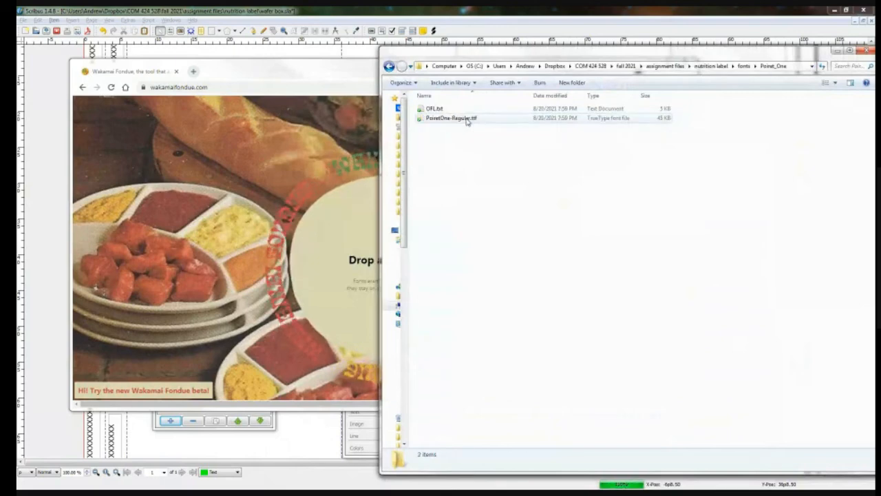
{"action": "left_click", "coordinate": [468, 122]}
{"action": "left_click_drag", "start_coordinate": [485, 123], "coordinate": [358, 256]}
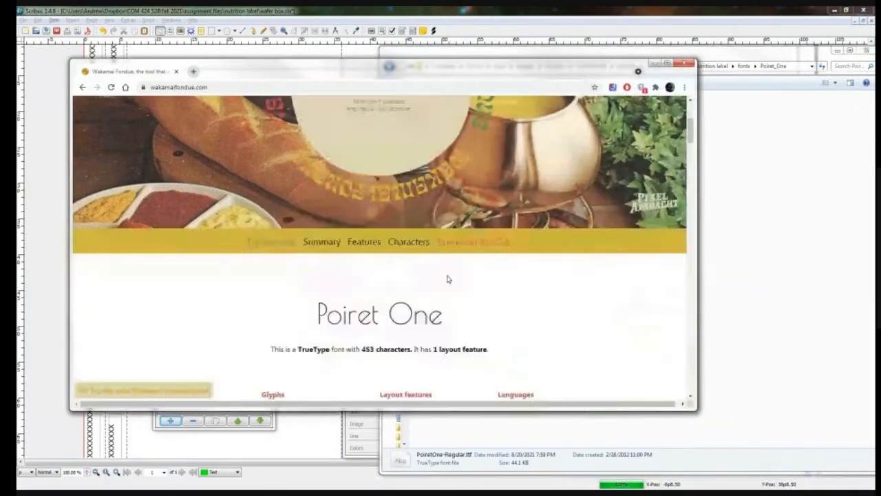
Examine Poiret One's font summary, layout features and full character set, looking for special symbols such as the trademark sign
{"action": "scroll", "coordinate": [447, 279], "scroll_direction": "down", "scroll_amount": 3}
{"action": "scroll", "coordinate": [531, 258], "scroll_direction": "down", "scroll_amount": 3}
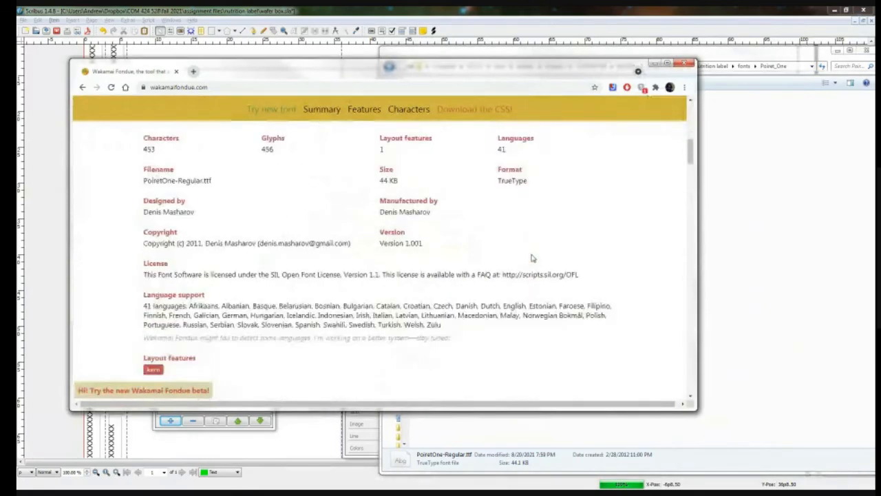
{"action": "scroll", "coordinate": [531, 258], "scroll_direction": "down", "scroll_amount": 8}
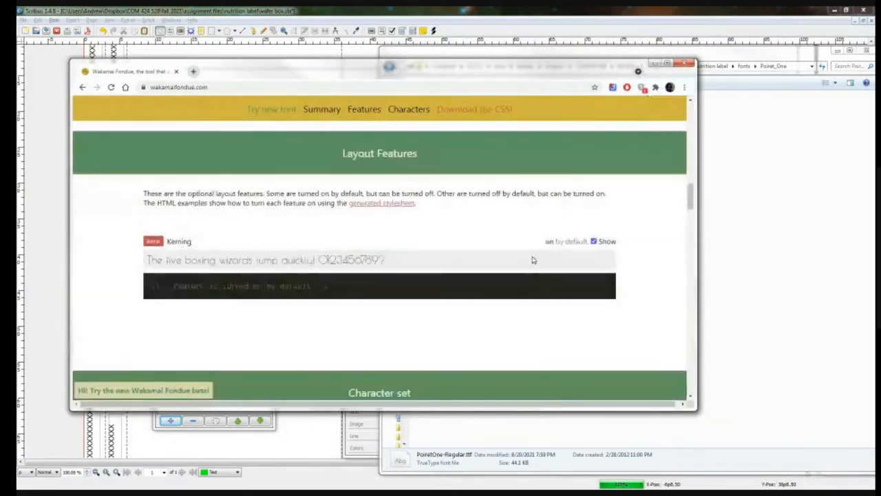
{"action": "scroll", "coordinate": [533, 260], "scroll_direction": "down", "scroll_amount": 5}
{"action": "scroll", "coordinate": [534, 257], "scroll_direction": "up", "scroll_amount": 1}
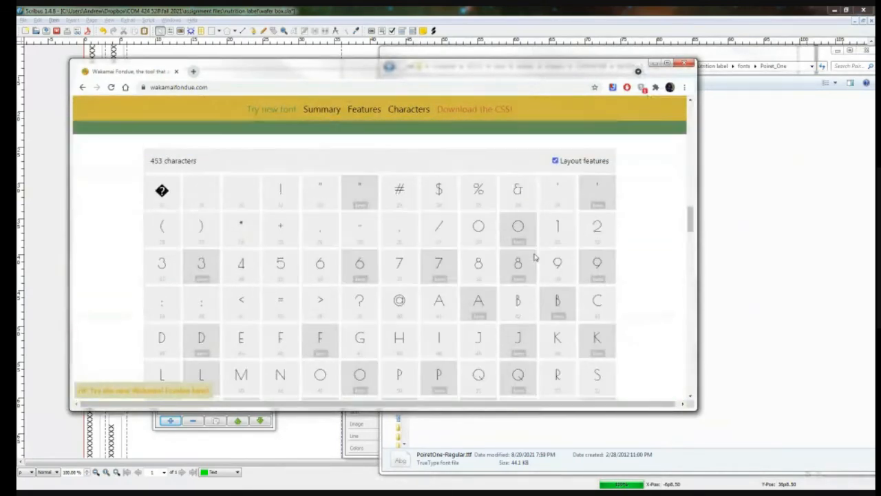
{"action": "scroll", "coordinate": [535, 257], "scroll_direction": "up", "scroll_amount": 1}
{"action": "scroll", "coordinate": [535, 257], "scroll_direction": "down", "scroll_amount": 1}
{"action": "scroll", "coordinate": [535, 257], "scroll_direction": "up", "scroll_amount": 1}
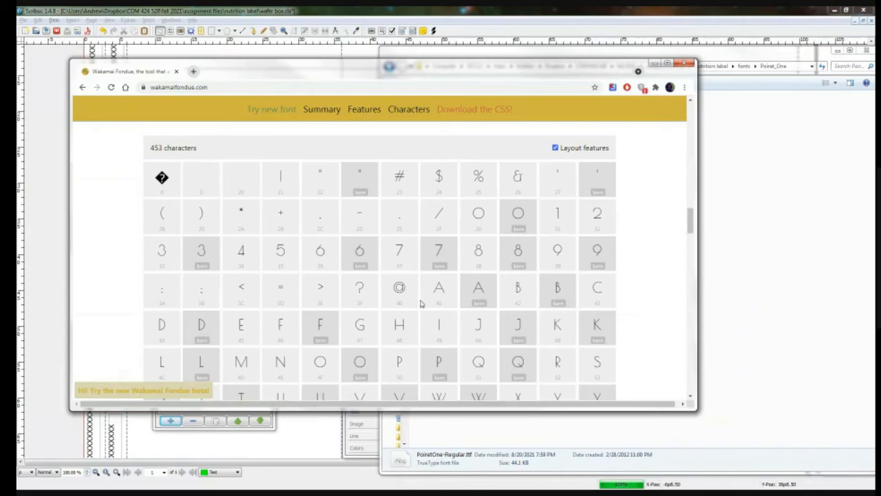
{"action": "scroll", "coordinate": [622, 281], "scroll_direction": "down", "scroll_amount": 2}
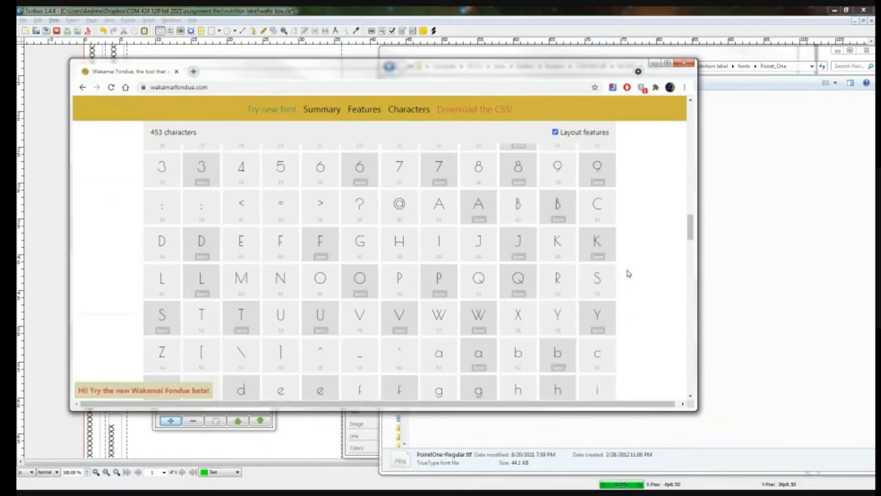
{"action": "scroll", "coordinate": [627, 273], "scroll_direction": "down", "scroll_amount": 2}
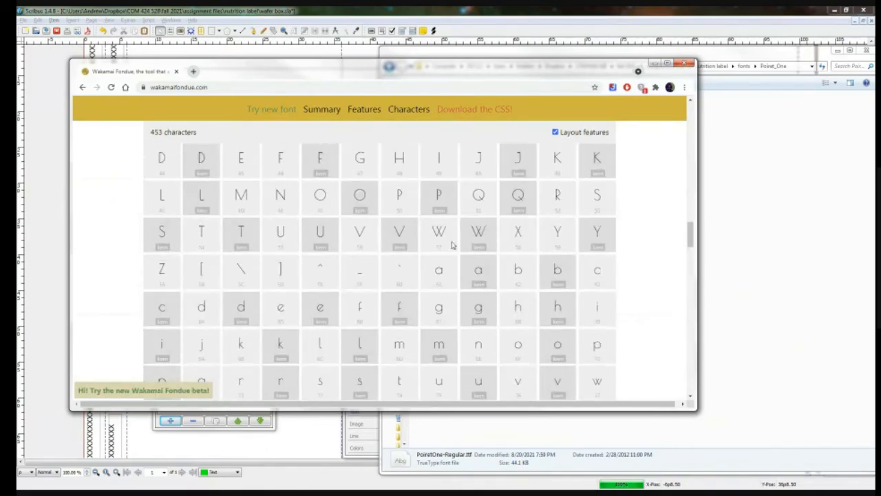
{"action": "scroll", "coordinate": [472, 294], "scroll_direction": "down", "scroll_amount": 5}
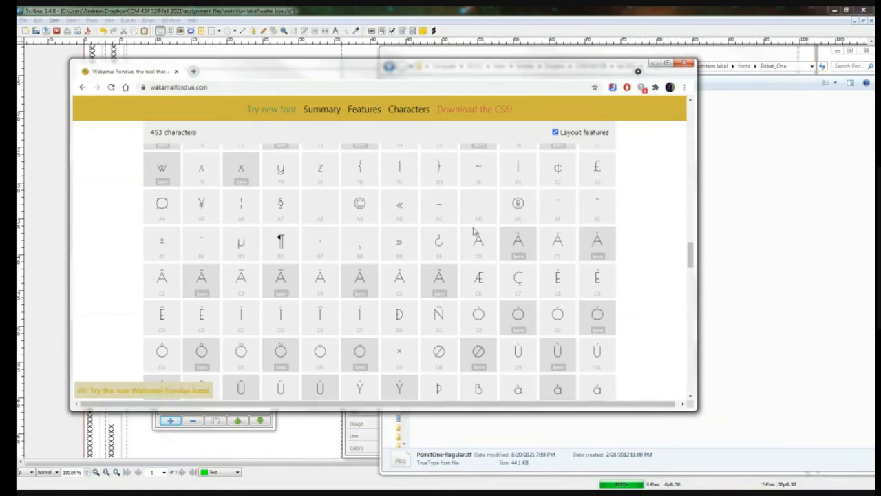
{"action": "scroll", "coordinate": [622, 240], "scroll_direction": "down", "scroll_amount": 2}
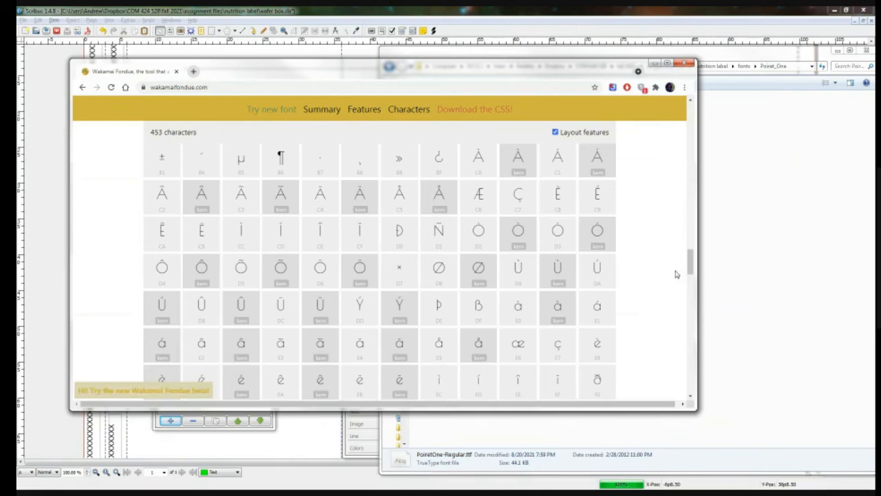
{"action": "scroll", "coordinate": [675, 274], "scroll_direction": "down", "scroll_amount": 5}
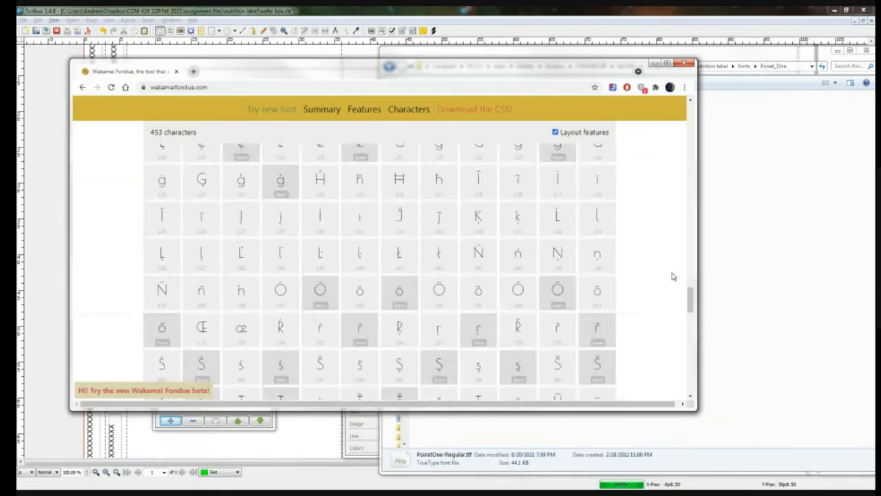
{"action": "scroll", "coordinate": [674, 277], "scroll_direction": "down", "scroll_amount": 1}
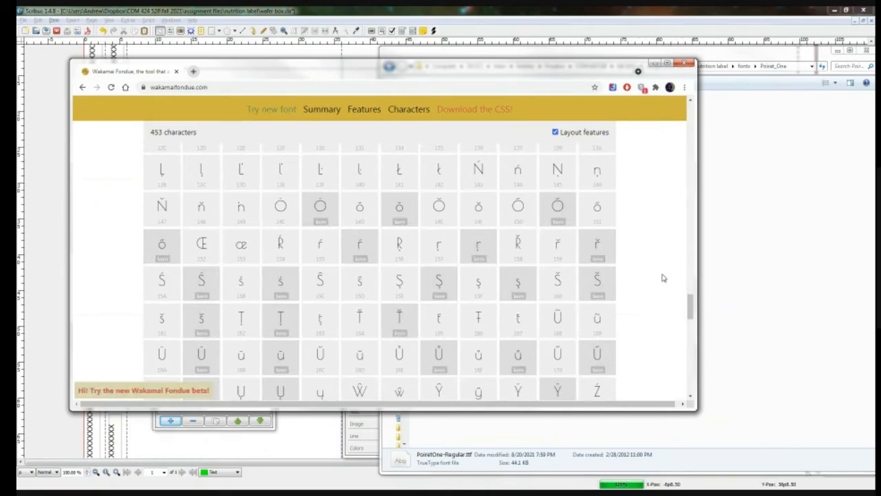
{"action": "scroll", "coordinate": [663, 278], "scroll_direction": "down", "scroll_amount": 1}
{"action": "scroll", "coordinate": [664, 278], "scroll_direction": "down", "scroll_amount": 5}
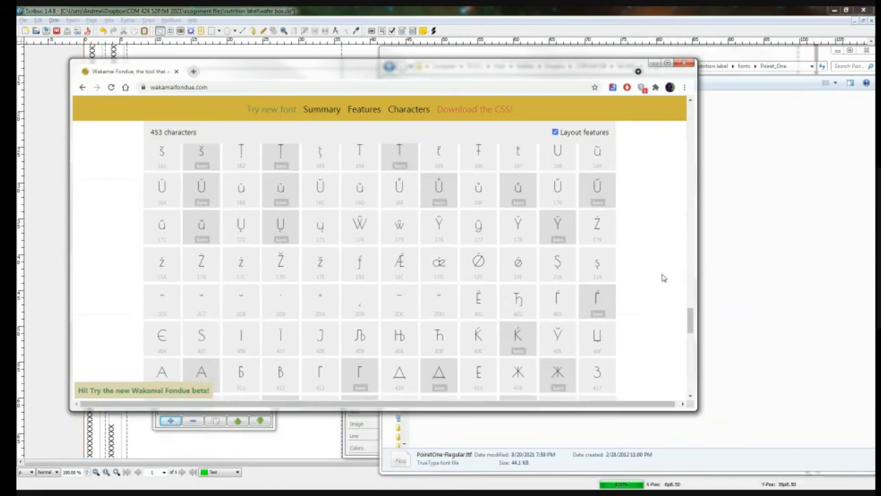
{"action": "scroll", "coordinate": [663, 275], "scroll_direction": "down", "scroll_amount": 4}
{"action": "scroll", "coordinate": [663, 276], "scroll_direction": "up", "scroll_amount": 2}
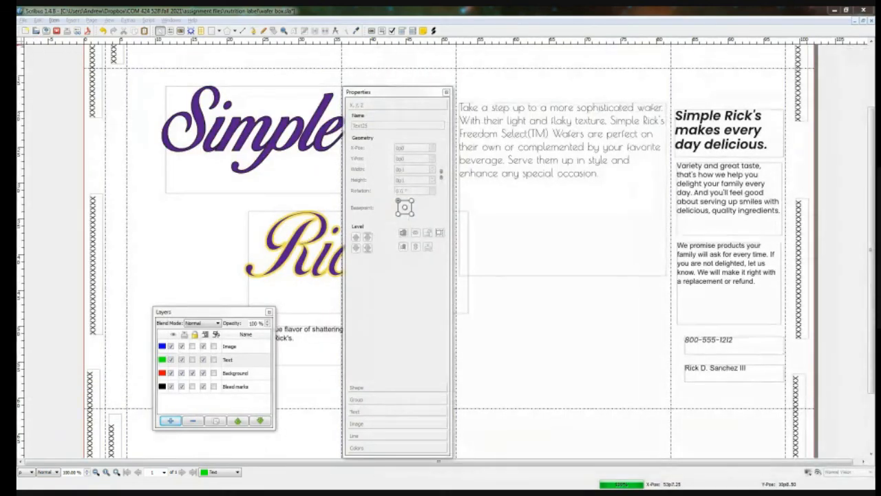
Switch back to Scribus and insert Poiret One Regular's ™ glyph directly after "Freedom Select" in the back panel paragraph using the enhanced character palette
{"action": "left_click", "coordinate": [529, 137]}
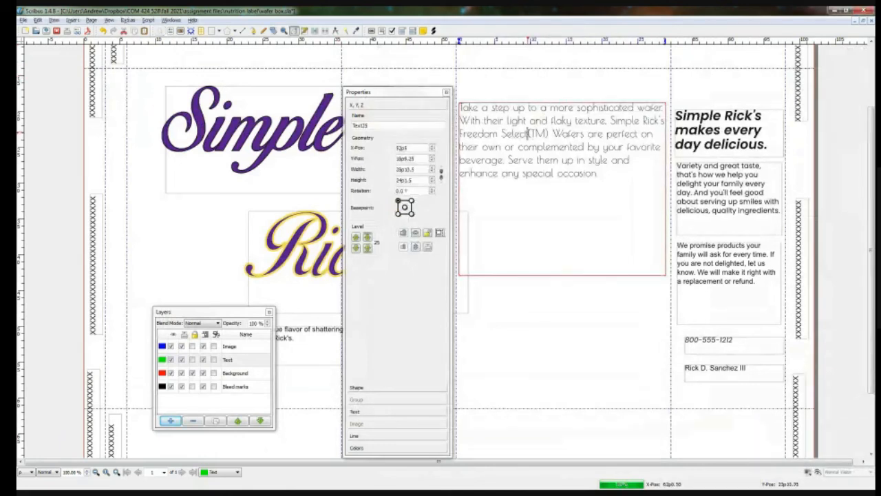
{"action": "left_click", "coordinate": [72, 20]}
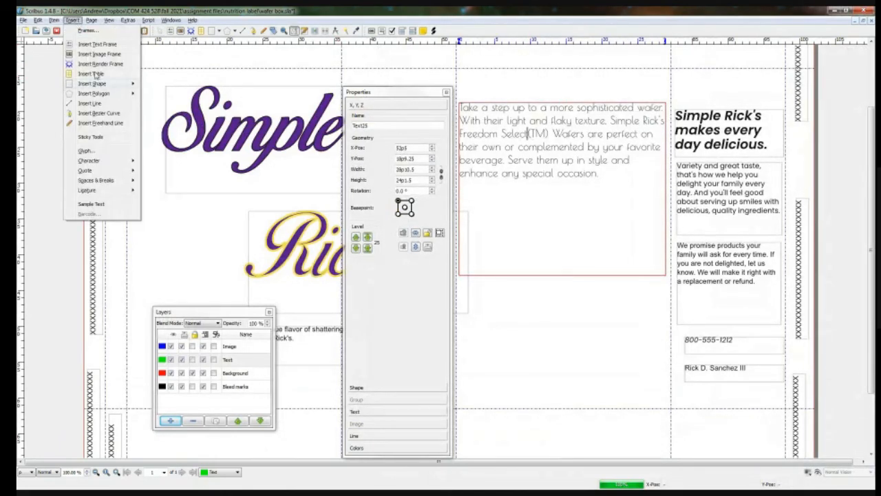
{"action": "left_click", "coordinate": [107, 152]}
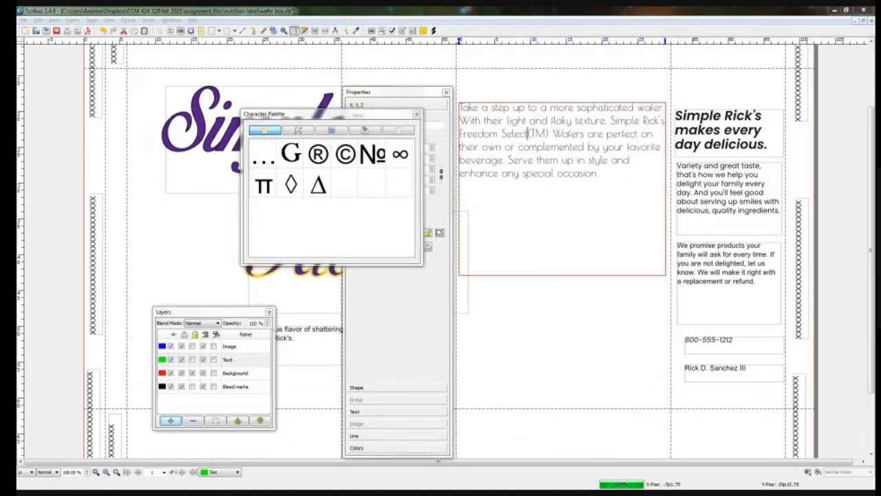
{"action": "left_click", "coordinate": [265, 130]}
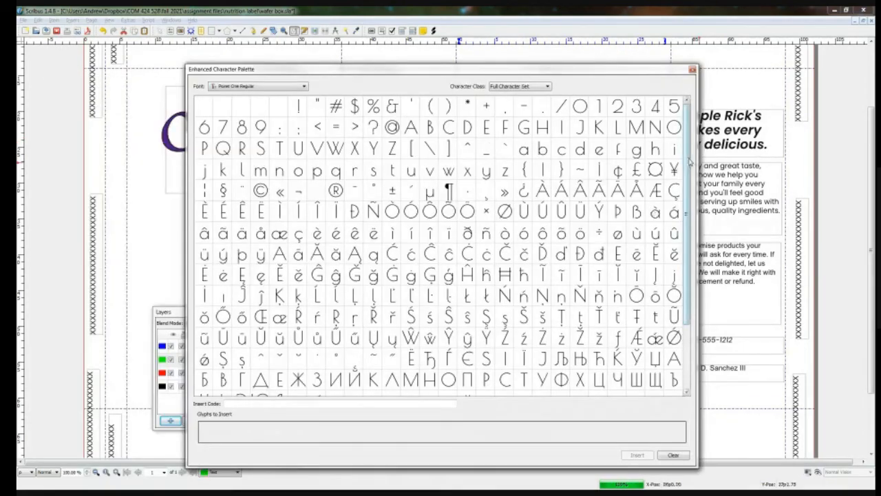
{"action": "left_click_drag", "start_coordinate": [688, 207], "coordinate": [688, 282]}
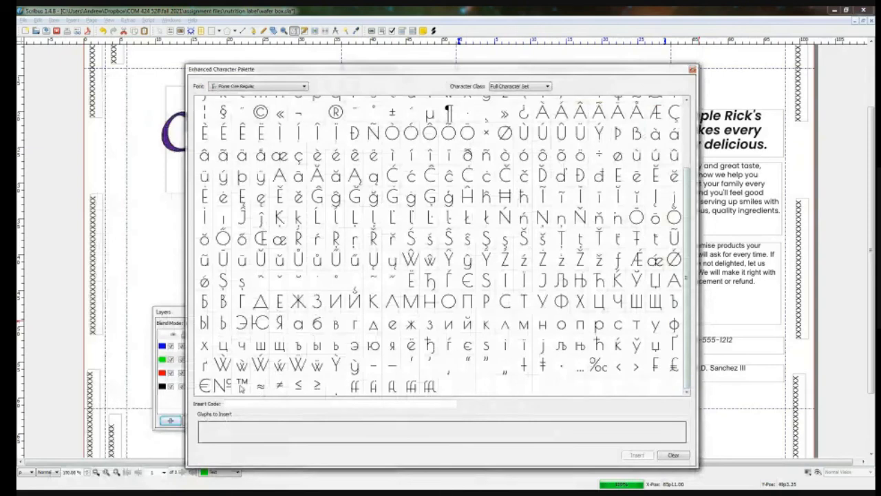
{"action": "left_click", "coordinate": [241, 384]}
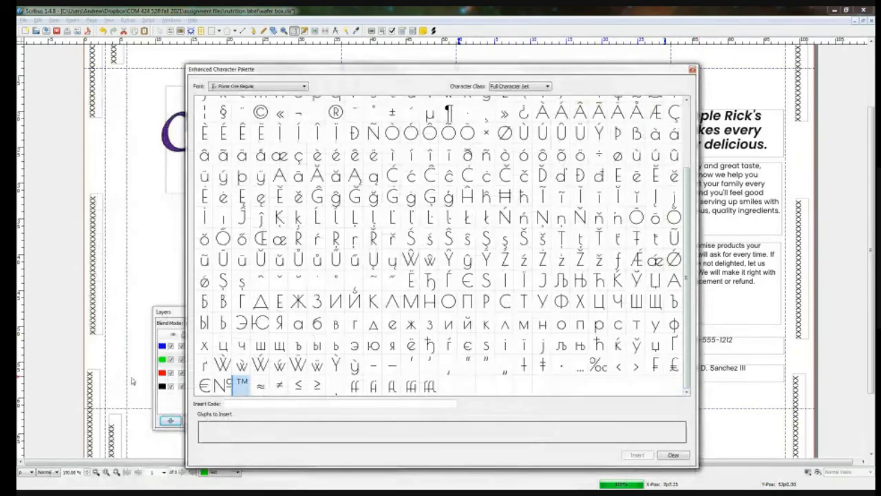
{"action": "double_click", "coordinate": [238, 389]}
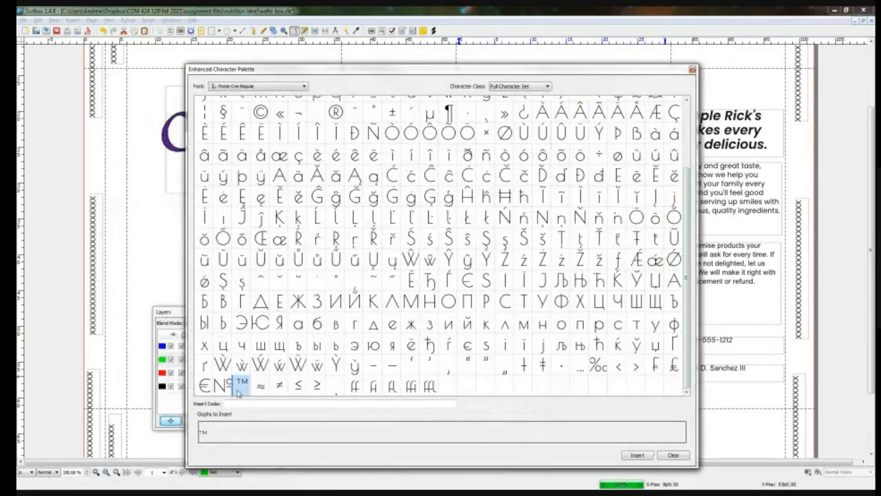
{"action": "left_click", "coordinate": [641, 457]}
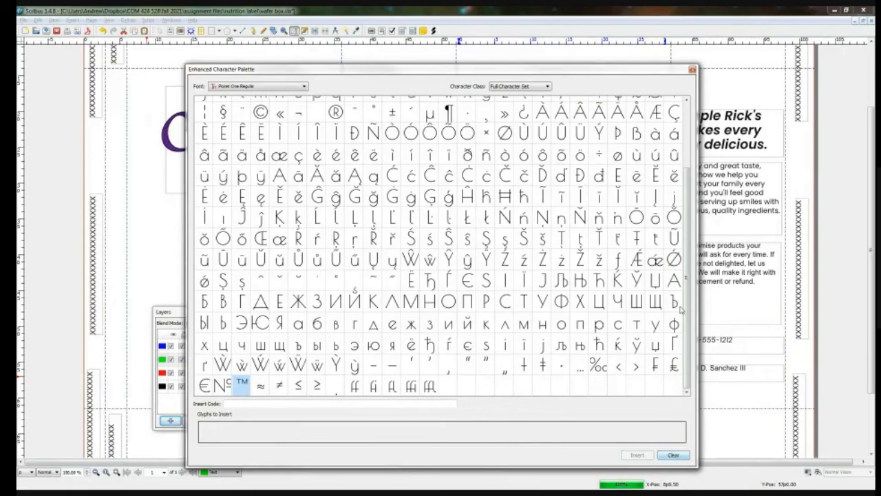
{"action": "left_click", "coordinate": [693, 70]}
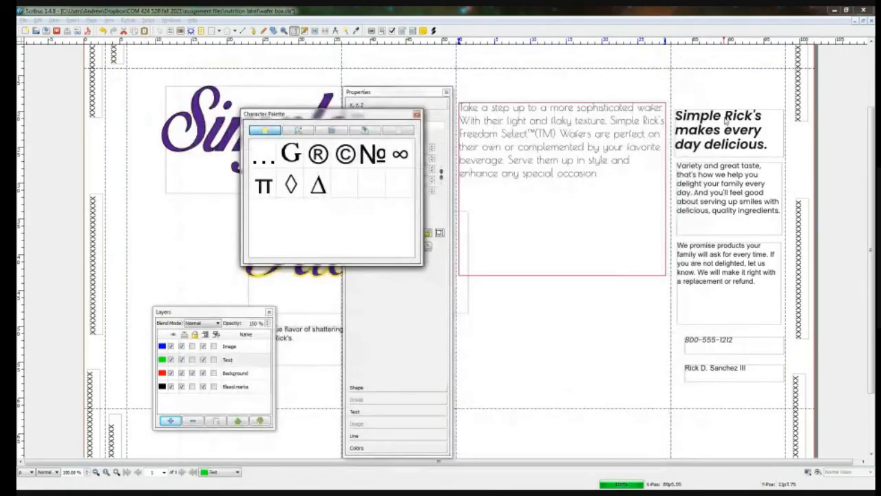
Delete the typed "(TM)" characters following the ™ symbol in the back panel paragraph and deselect the text frame
{"action": "left_click", "coordinate": [533, 133]}
{"action": "left_click_drag", "start_coordinate": [533, 134], "coordinate": [527, 133]}
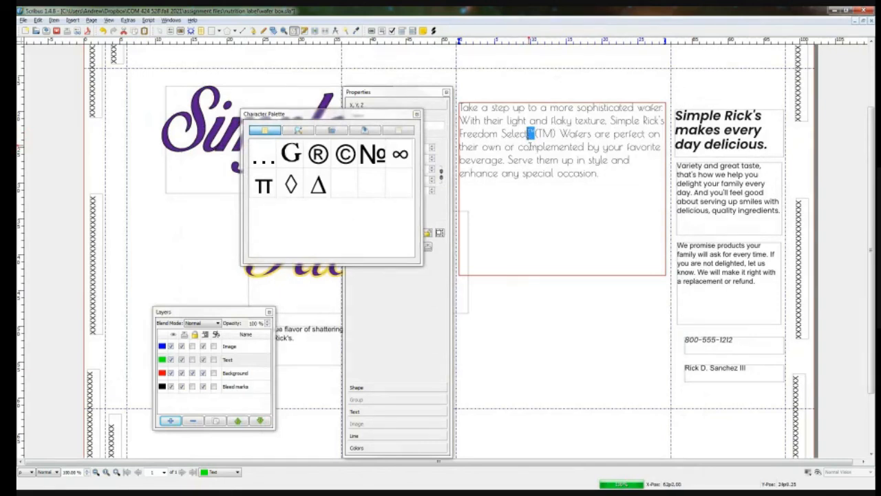
{"action": "left_click", "coordinate": [528, 146]}
{"action": "left_click_drag", "start_coordinate": [536, 134], "coordinate": [567, 137]}
{"action": "key", "text": "Delete"}
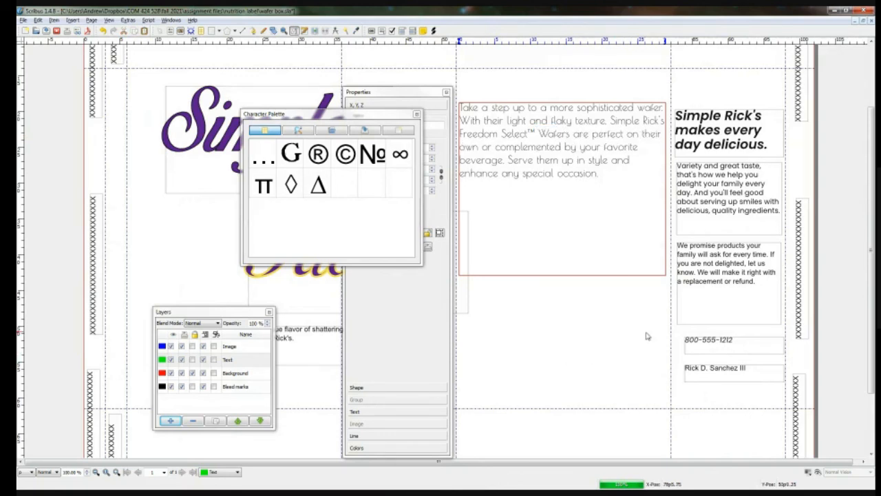
{"action": "left_click", "coordinate": [596, 299]}
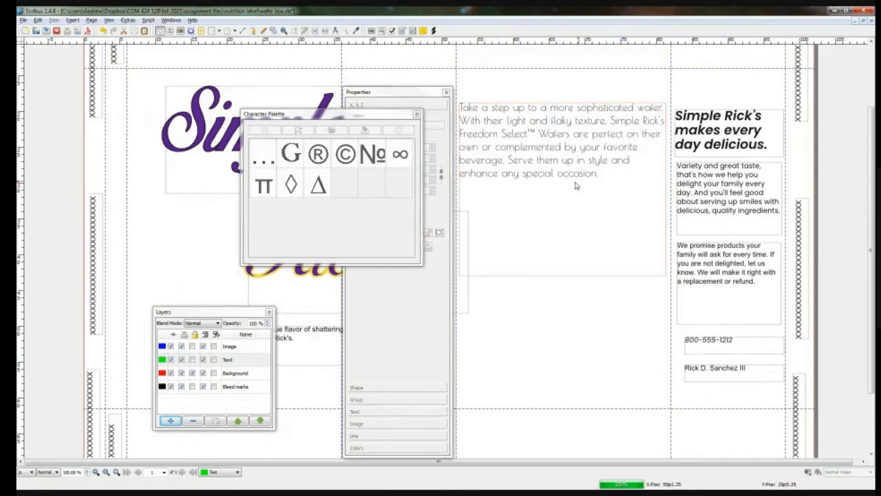